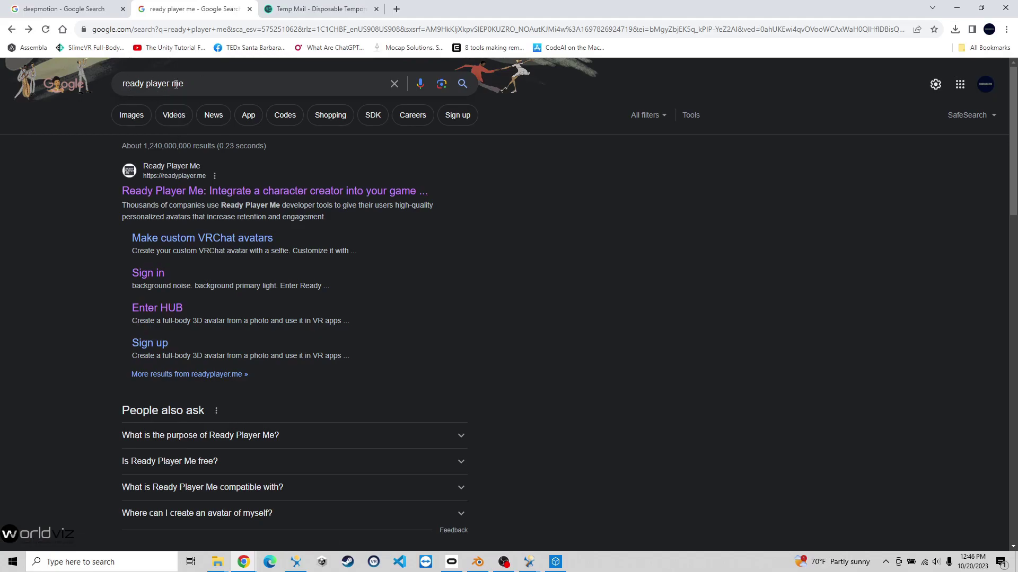
- Switch to the browser tab holding the 'deepmotion - Google Search' results
click(186, 193)
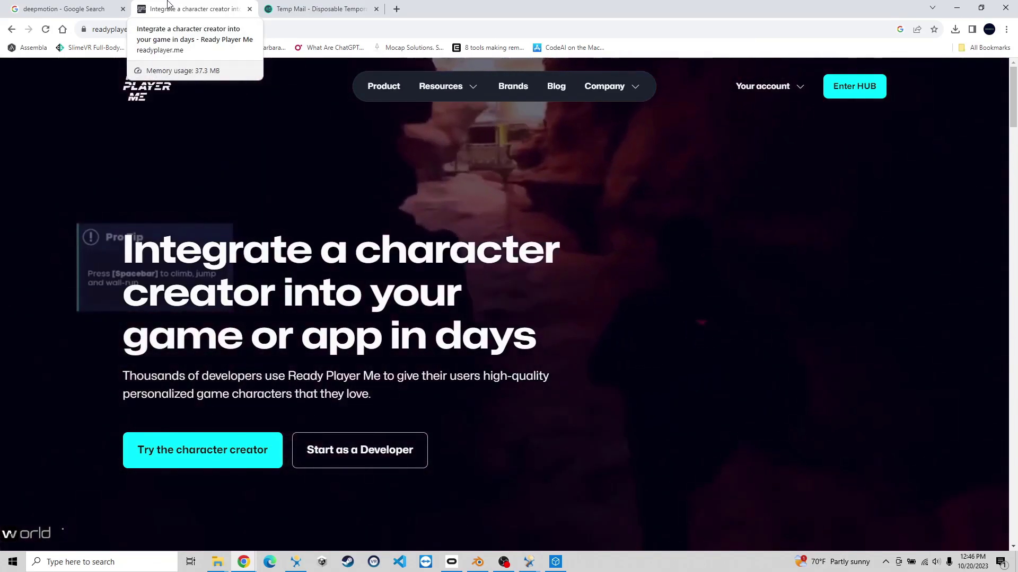
- Open the DeepMotion website from the Google results and enter its portal
click(64, 9)
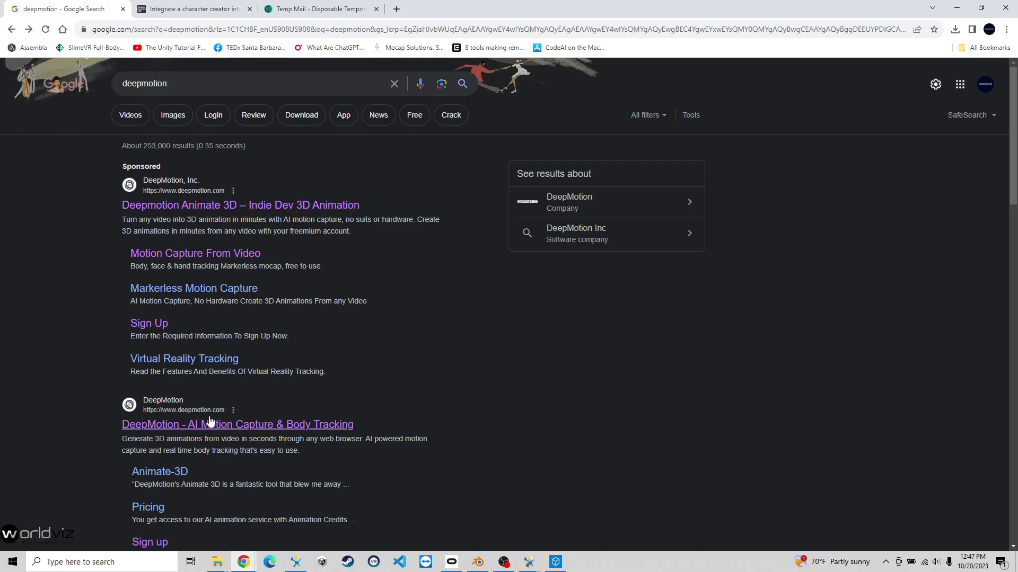
click(166, 425)
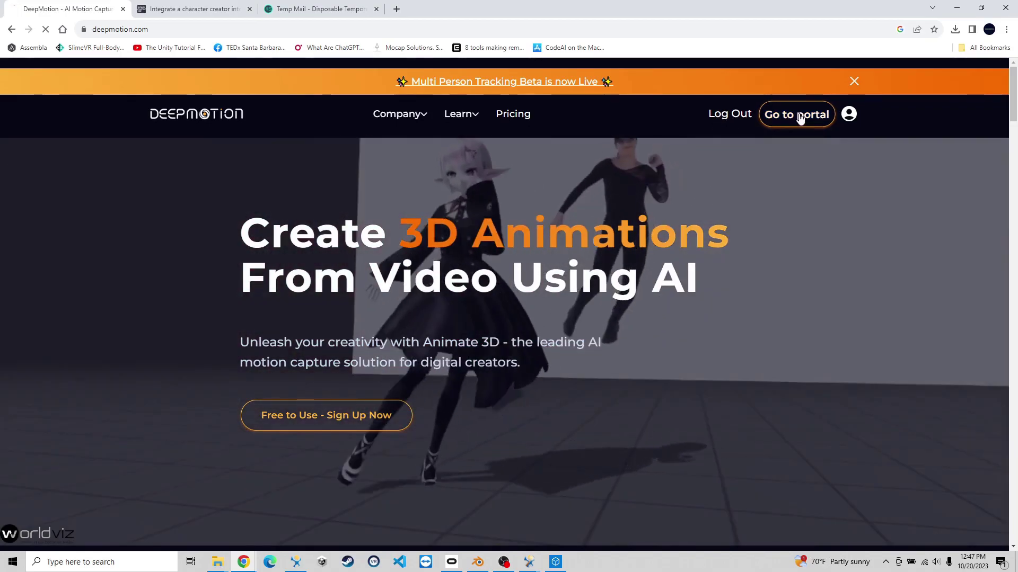
click(798, 115)
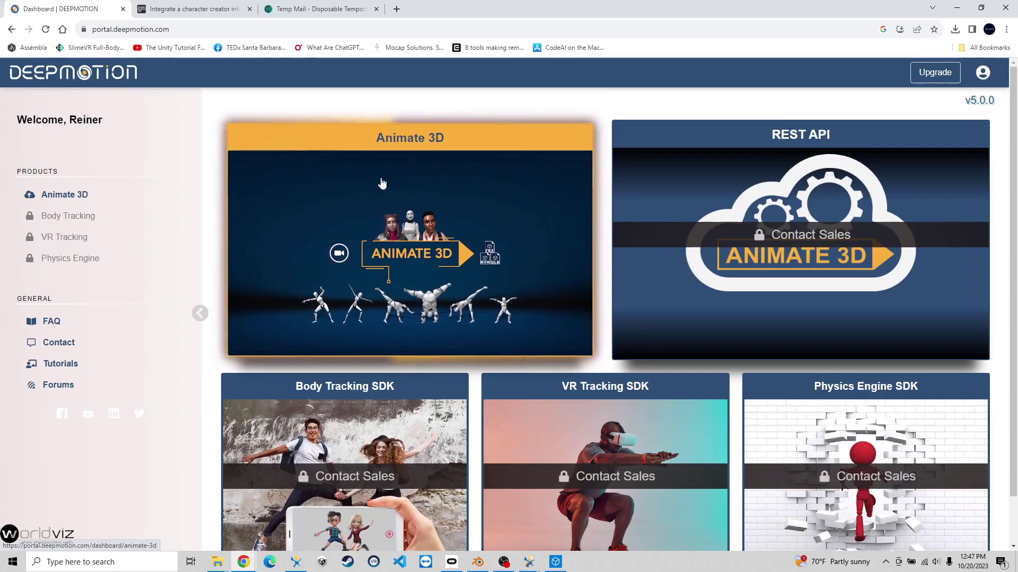
- Open Animate 3D's 3D Models page and load the Stylized Avatars picker
click(403, 202)
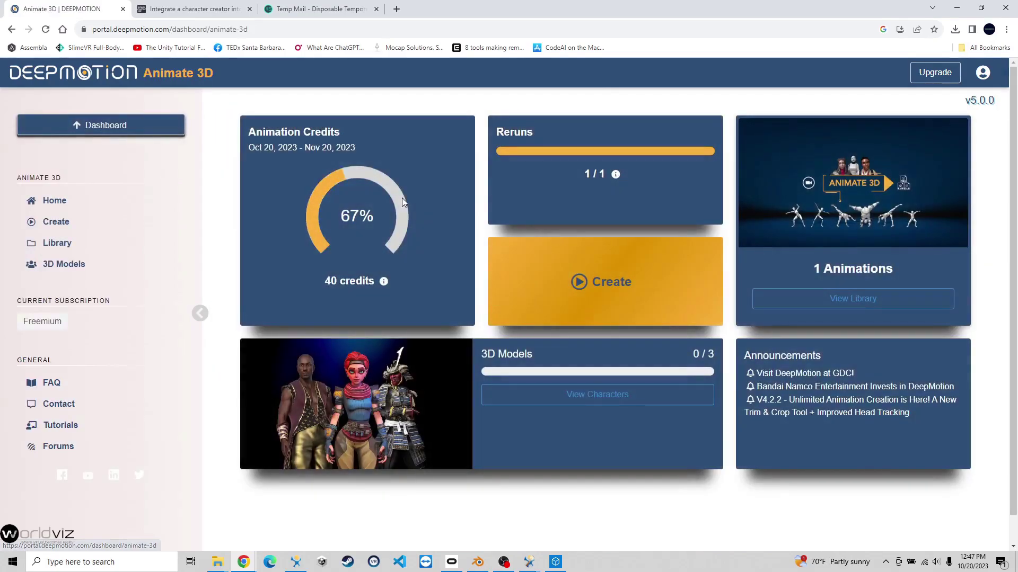
click(58, 264)
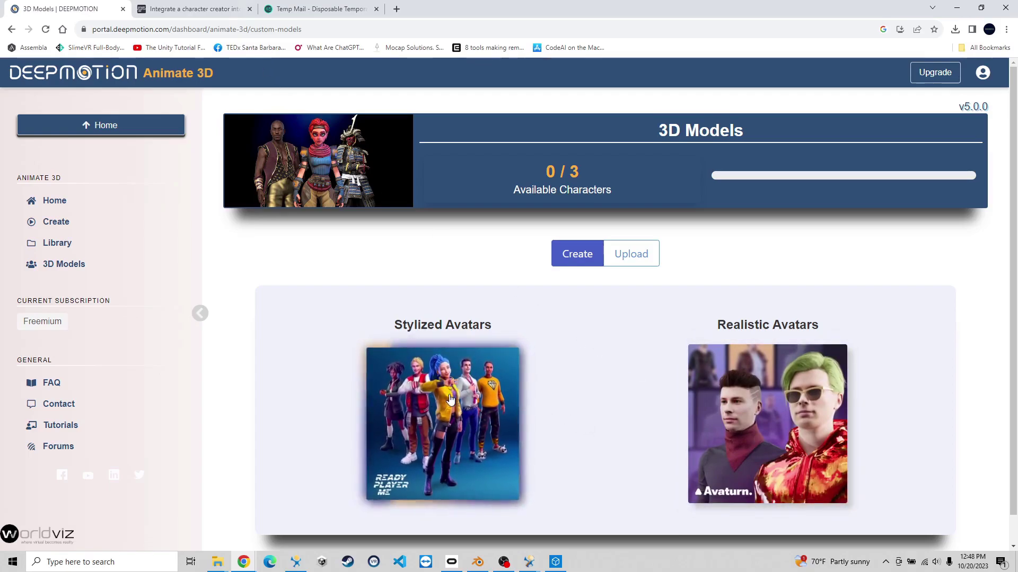
click(488, 436)
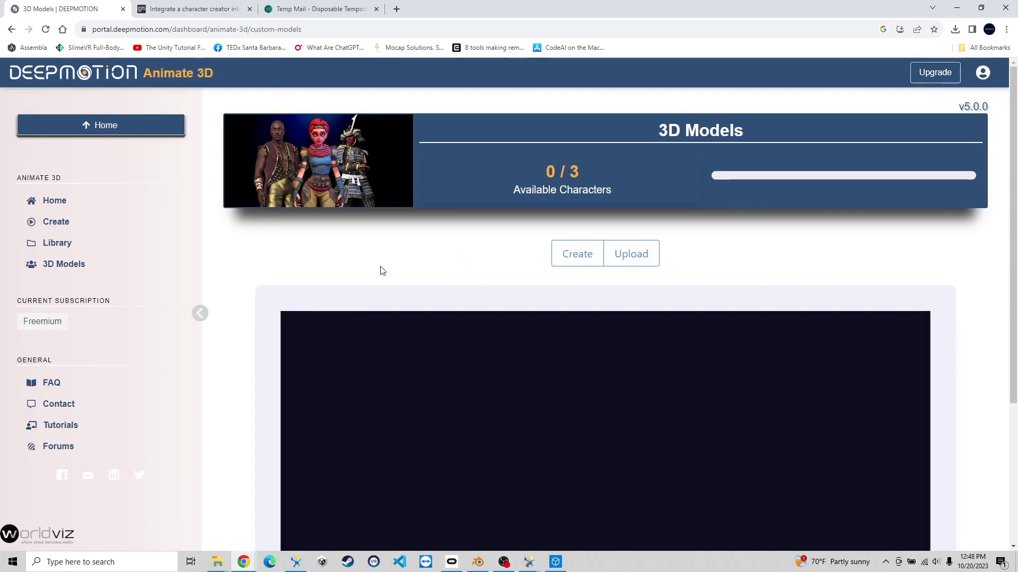
- Select the white T-shirt Ready Player Me avatar for a new character
scroll(380, 270, down, 3)
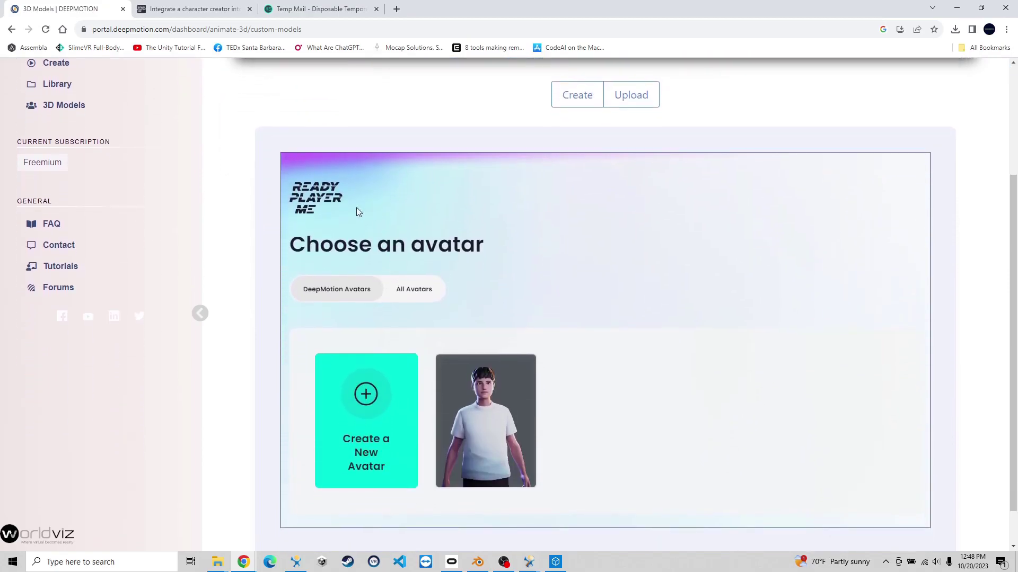
scroll(419, 308, down, 1)
mouse_move(452, 351)
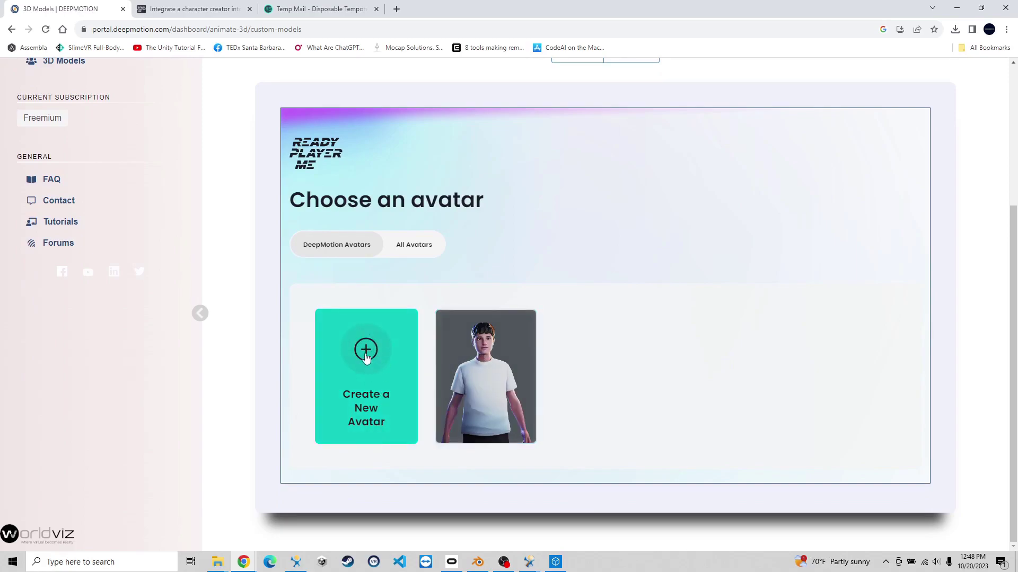
mouse_move(504, 355)
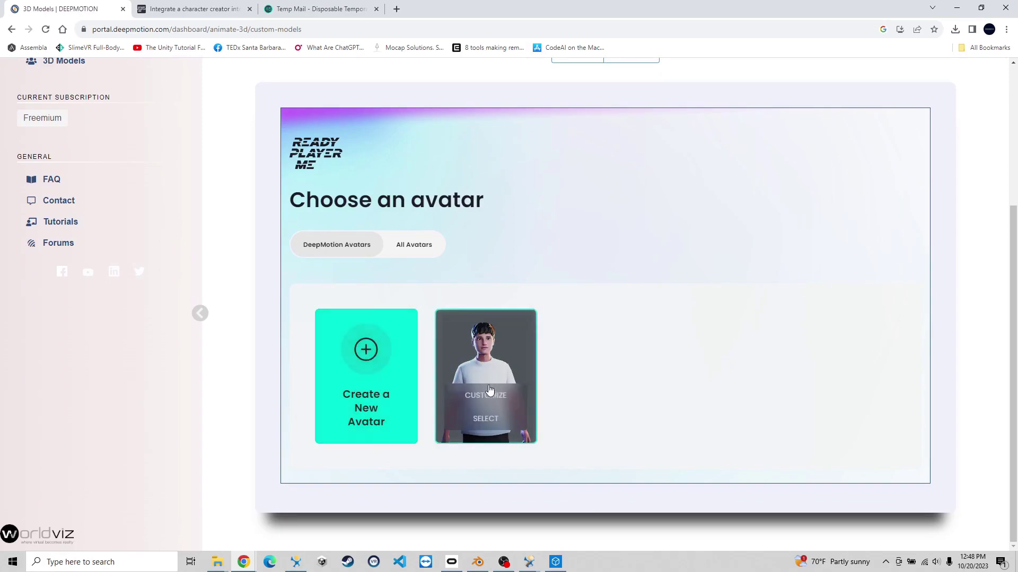
scroll(488, 391, up, 2)
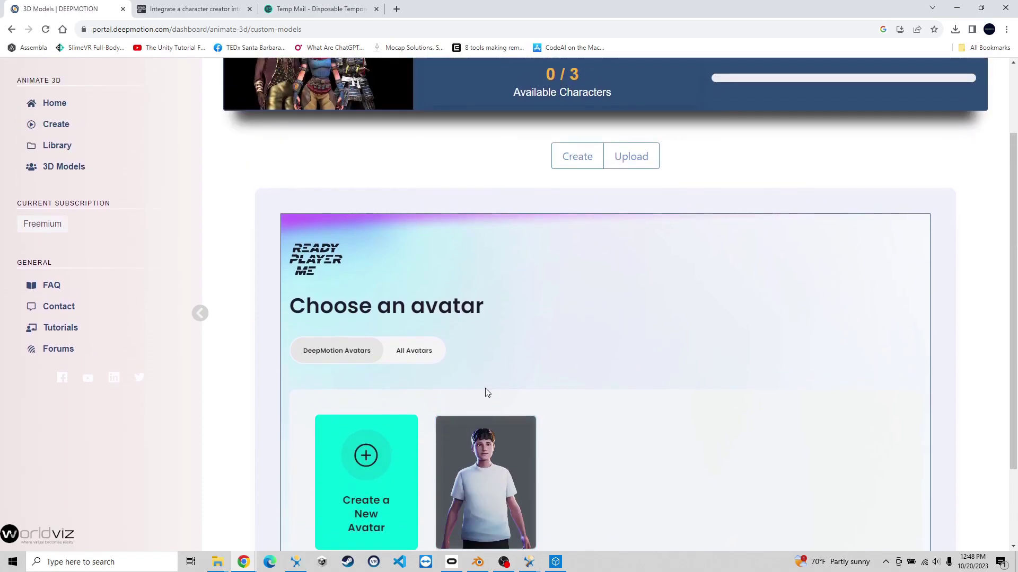
scroll(487, 392, down, 1)
mouse_move(488, 424)
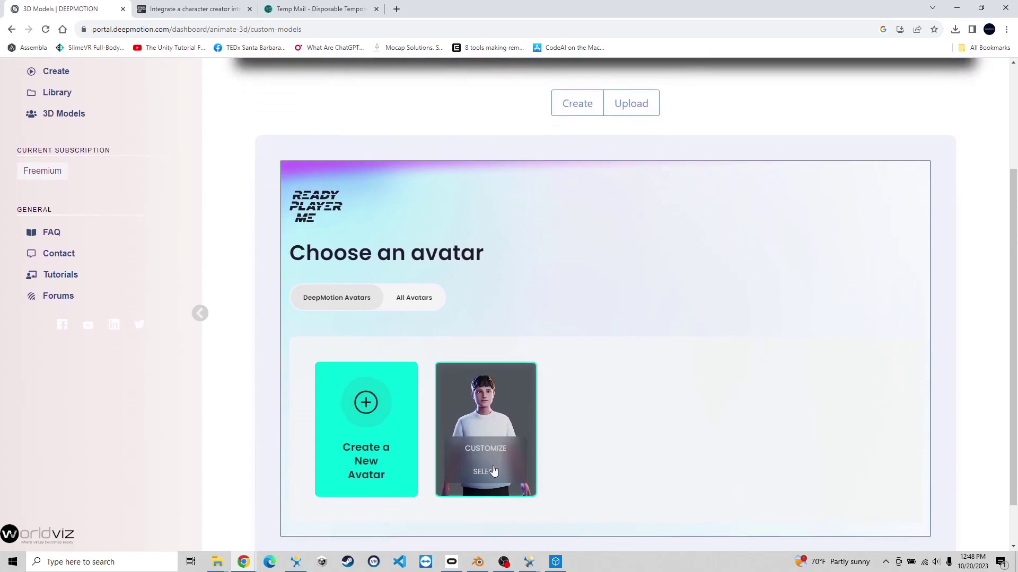
click(492, 474)
- Name the new character 'Test', save it, and dismiss the creation confirmation
click(448, 303)
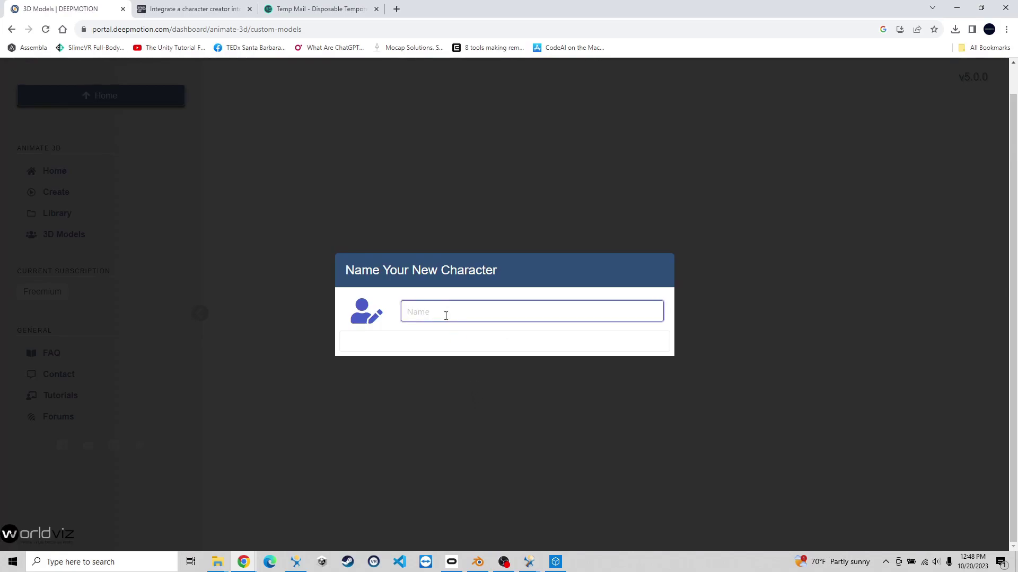
text(Test)
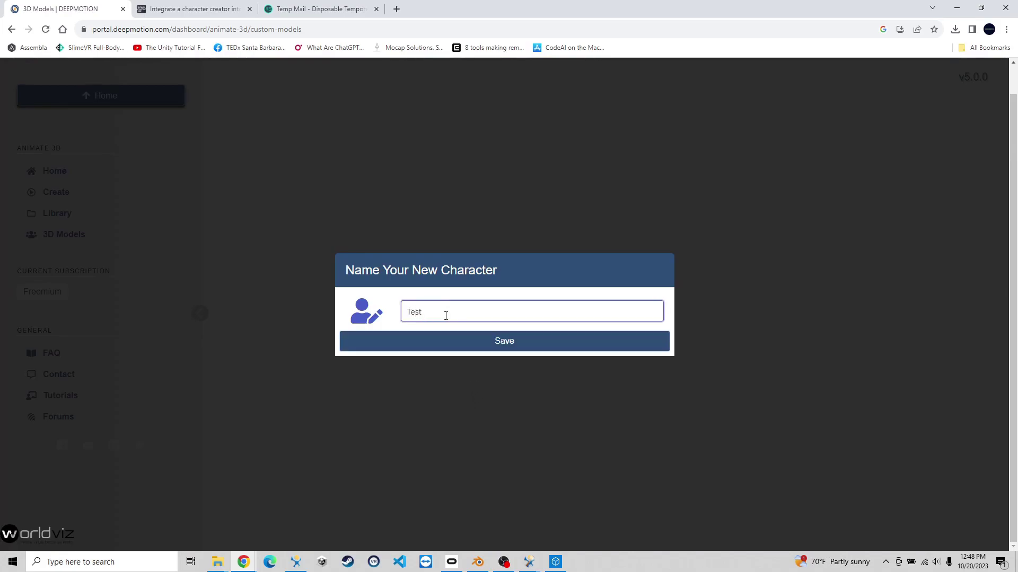
click(552, 342)
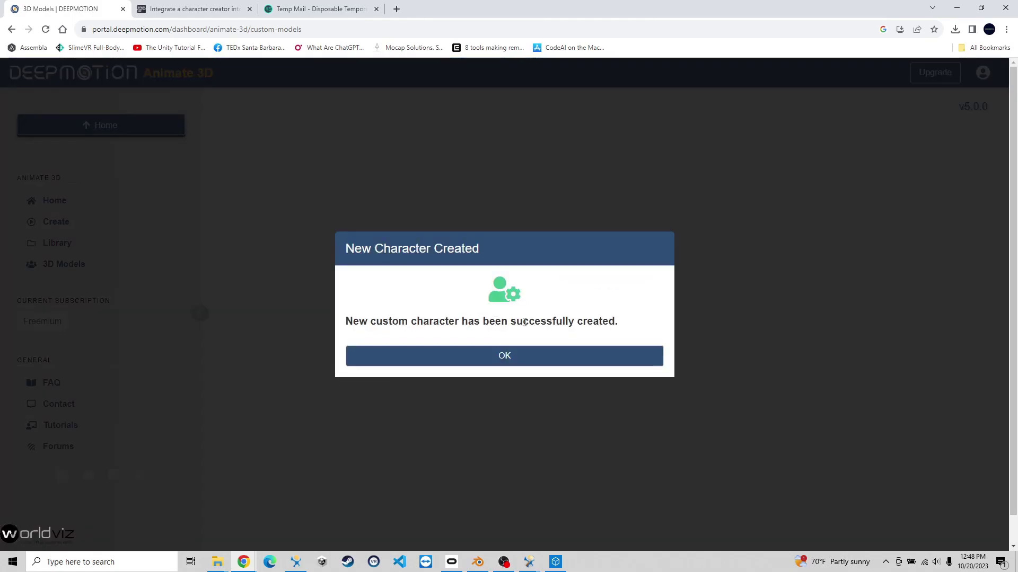
click(595, 360)
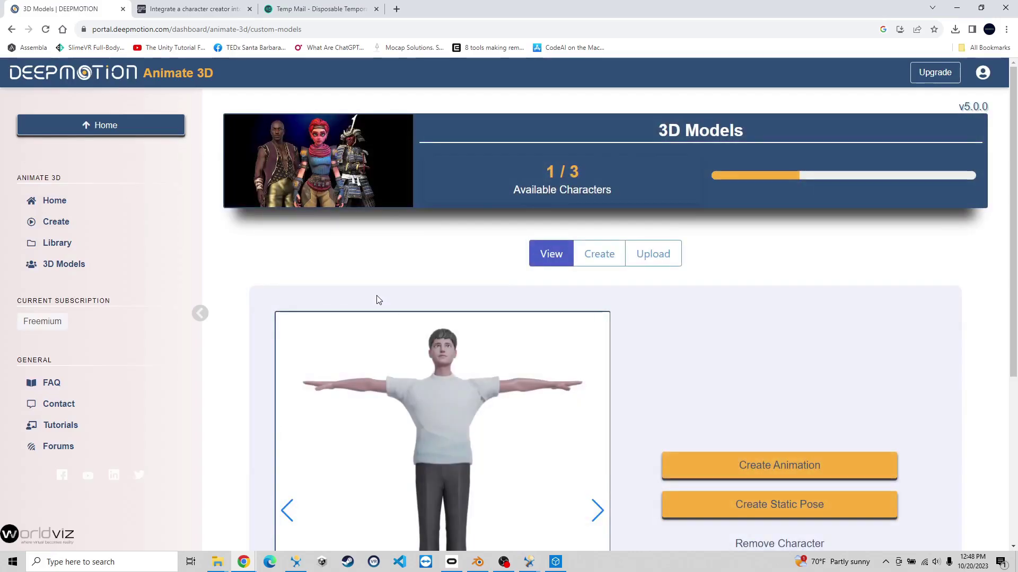
- Upload exampleVideo.mp4 as the source clip for a new animation
click(56, 221)
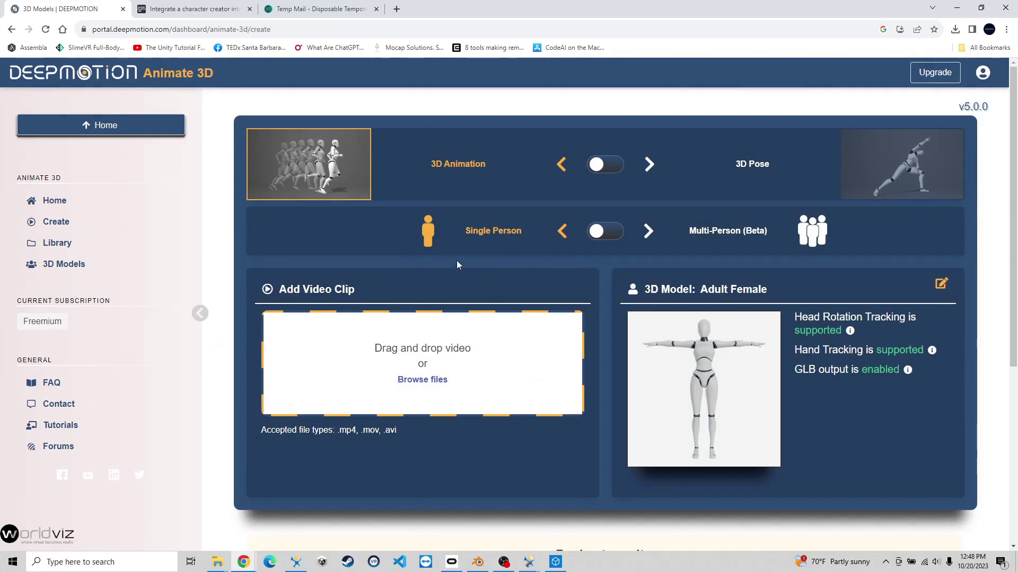
scroll(456, 265, down, 1)
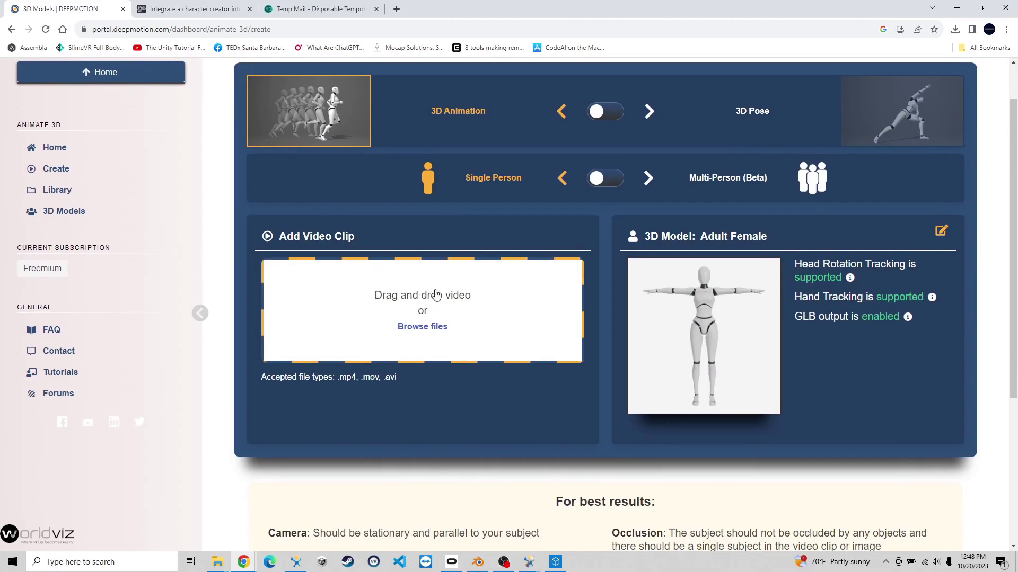
click(434, 327)
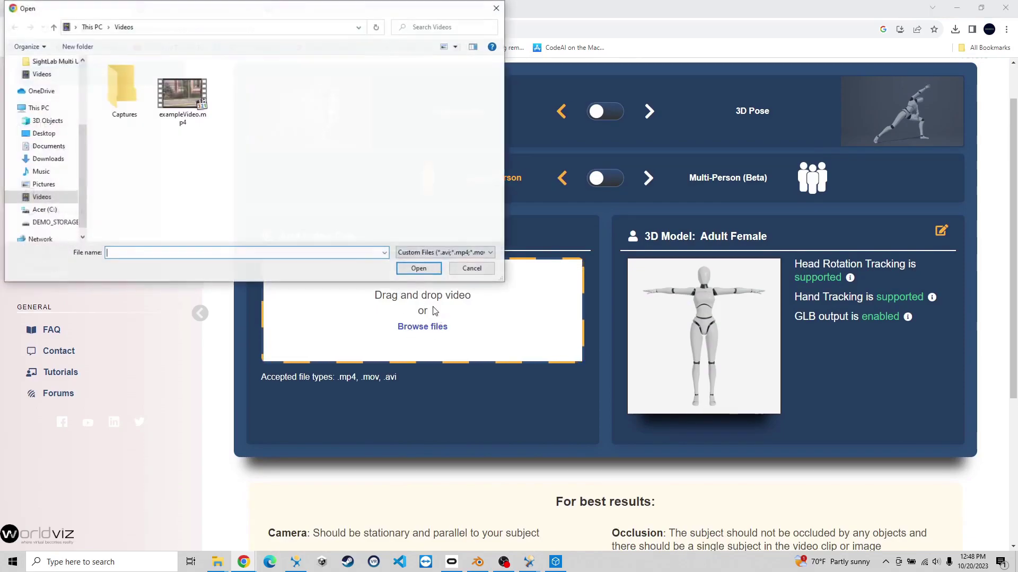
click(185, 96)
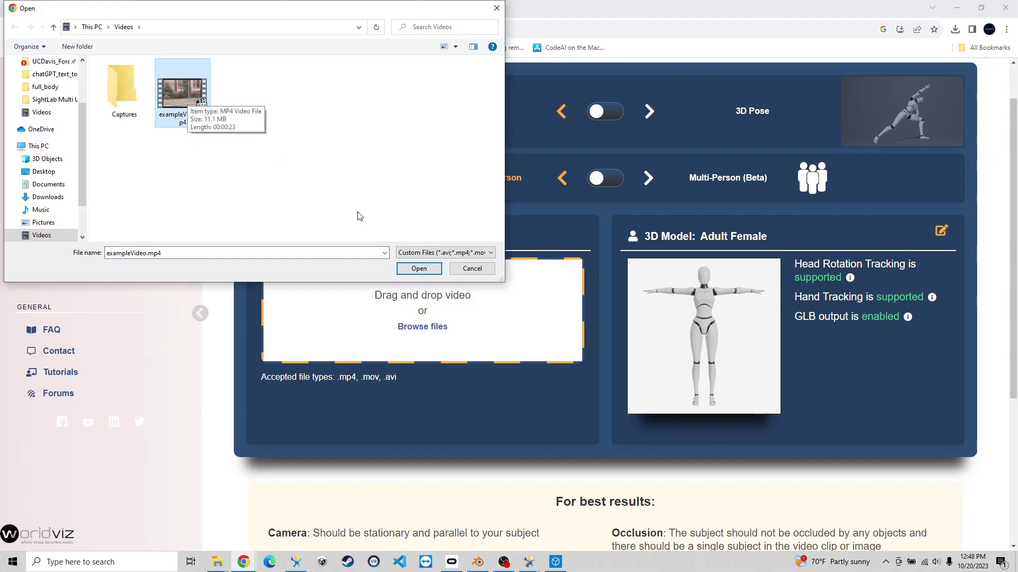
click(419, 269)
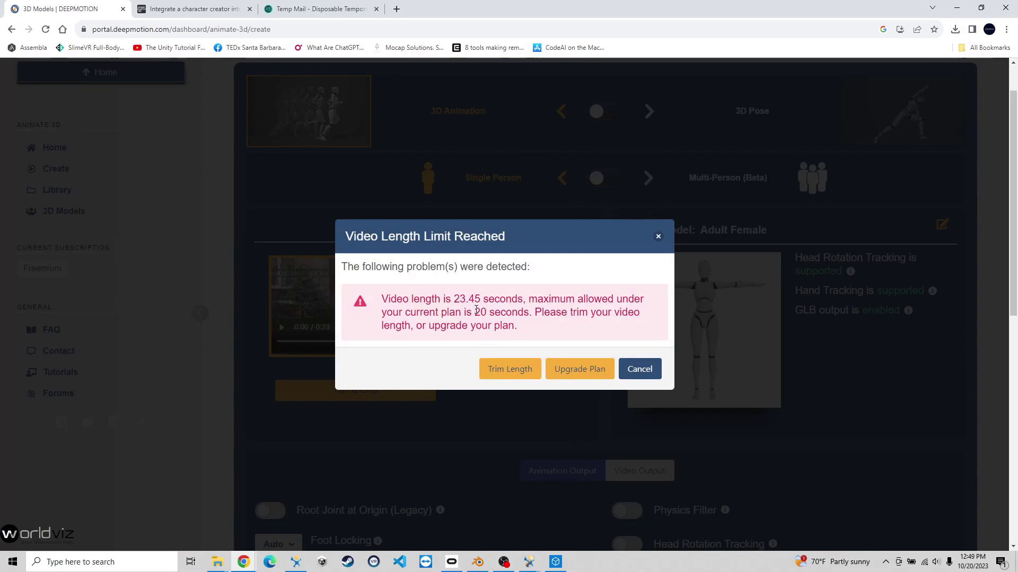
- Trim exampleVideo.mp4 to 00:04–00:23 so the clip stays under 20 seconds
drag(510, 310, 534, 308)
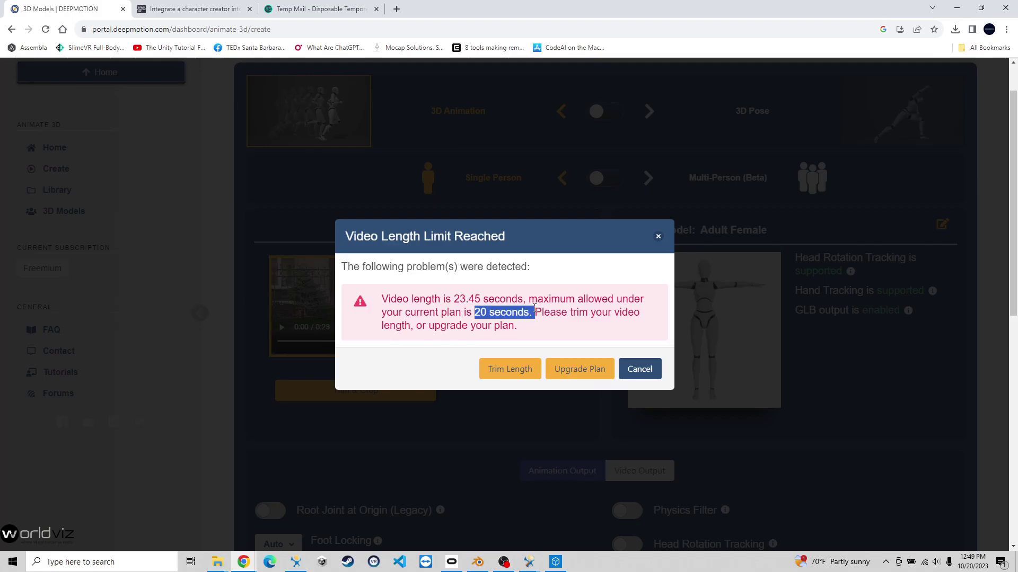
click(519, 369)
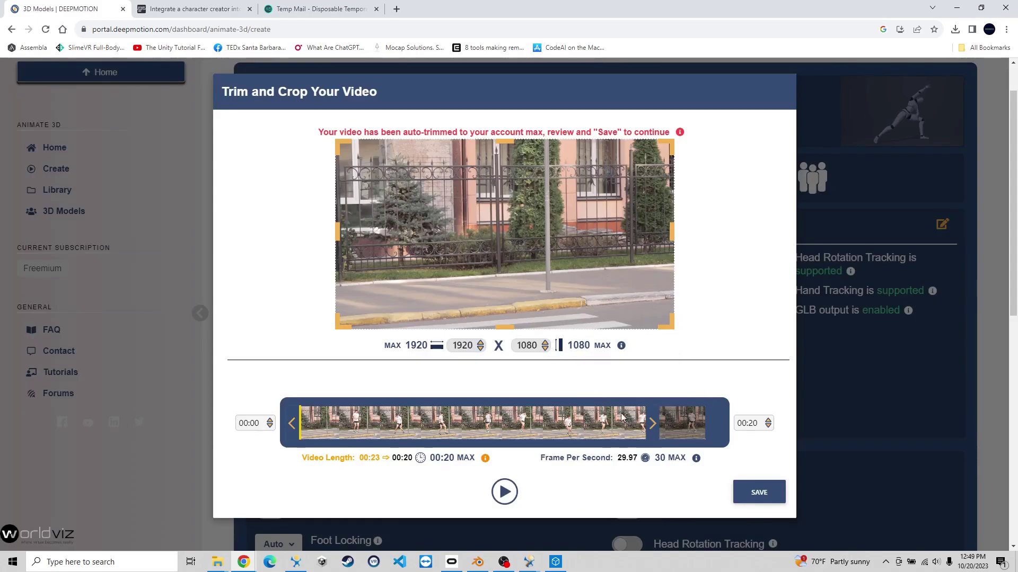
drag(654, 423, 713, 423)
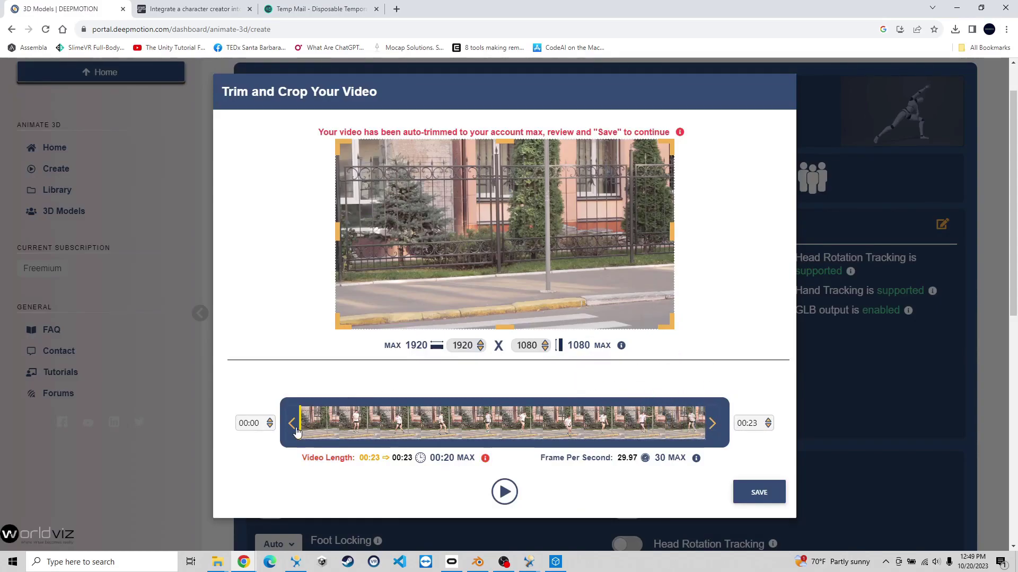
drag(297, 432, 355, 437)
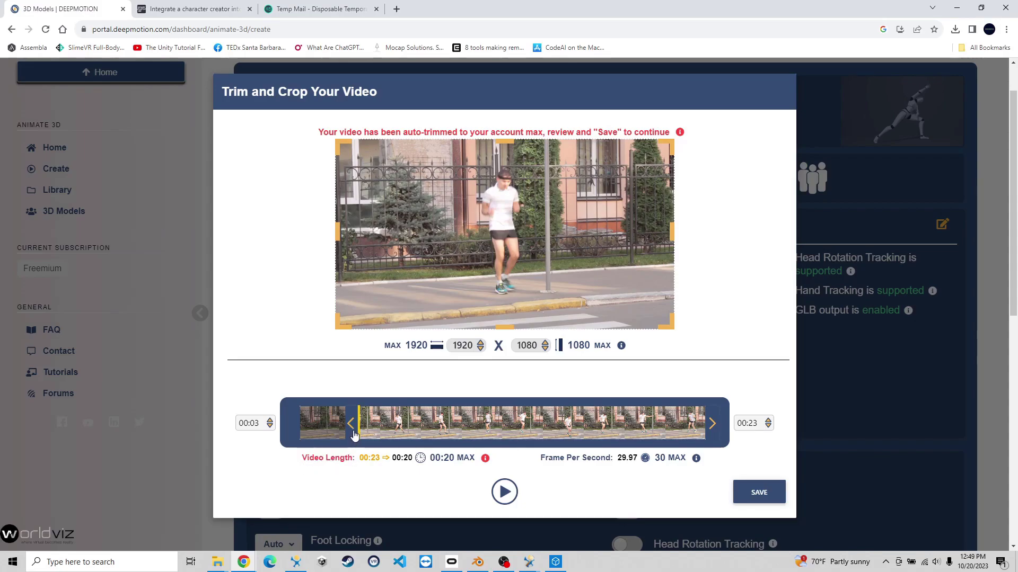
drag(355, 435, 358, 433)
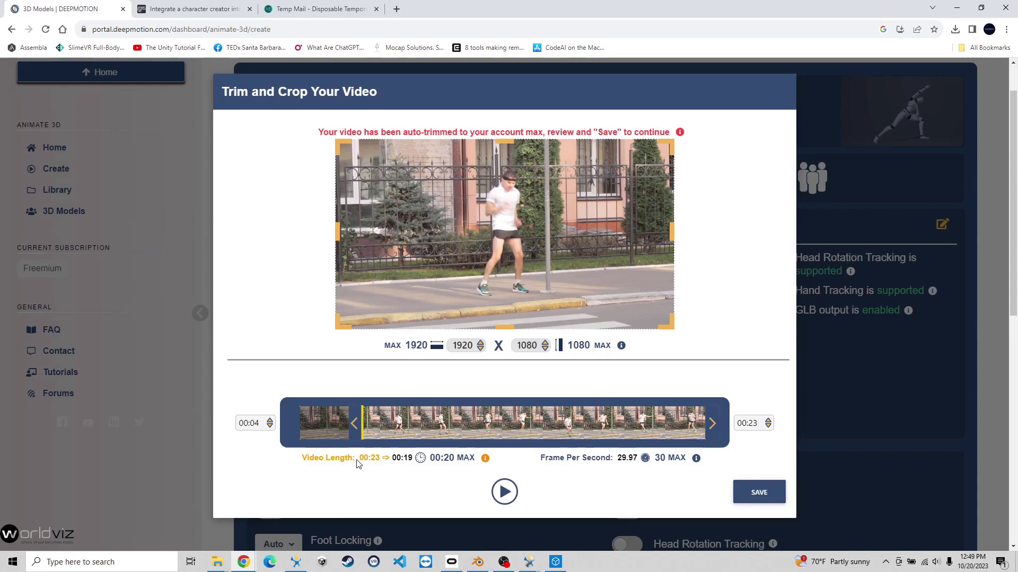
- Keep the trimmed clip and pick the custom Test character as the 3D model
click(759, 496)
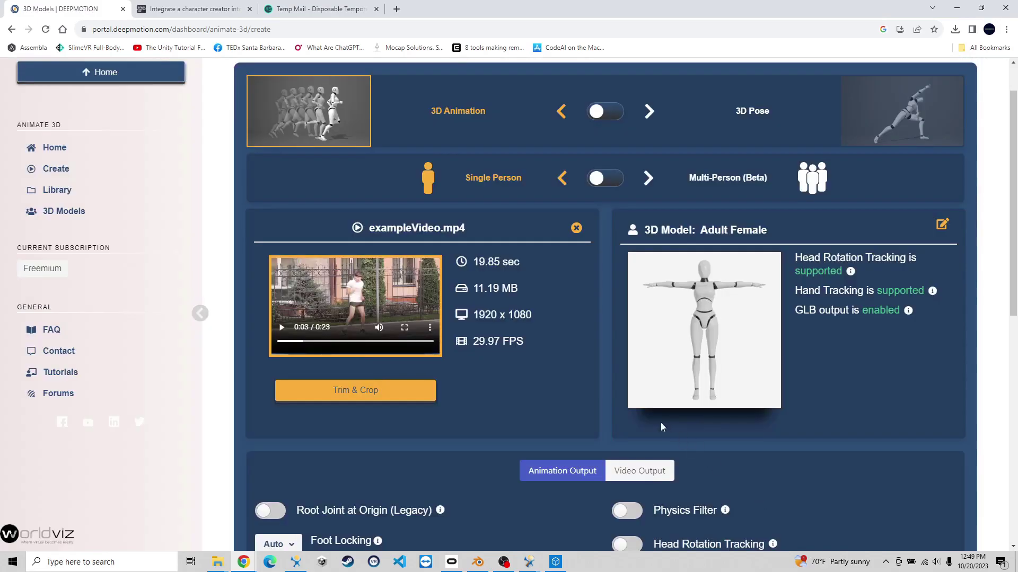
scroll(554, 370, down, 1)
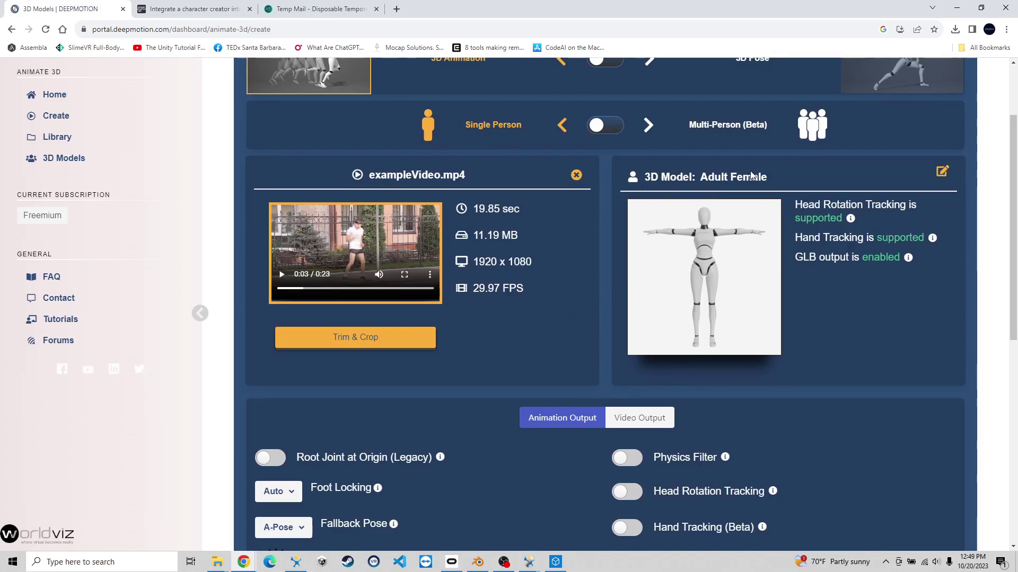
click(942, 171)
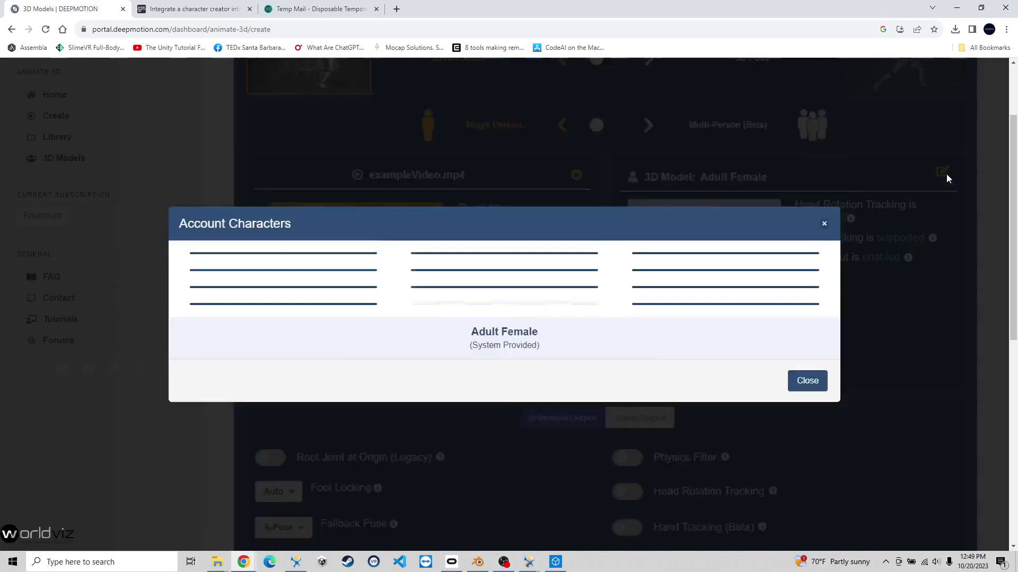
scroll(529, 281, down, 5)
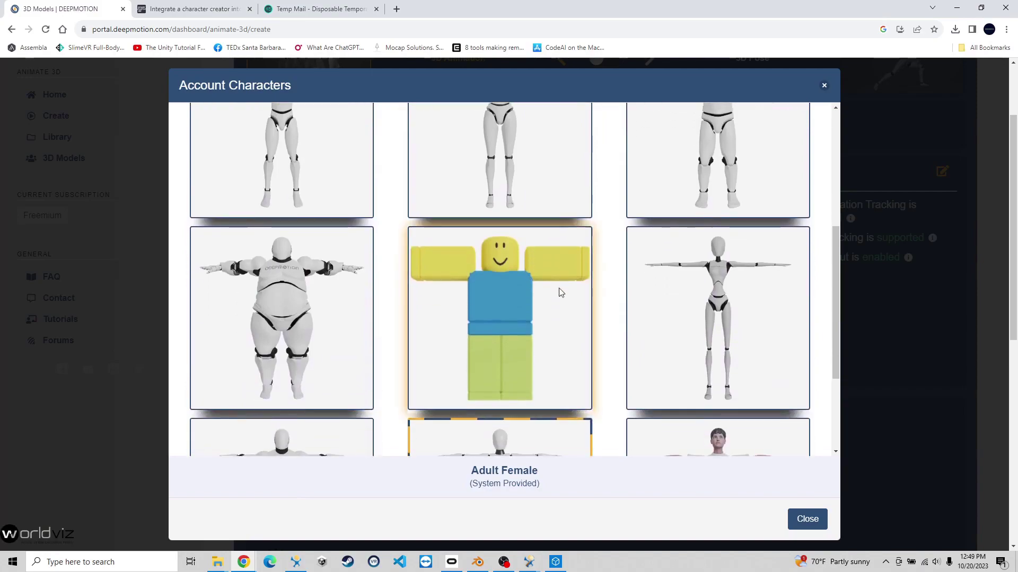
scroll(662, 267, up, 3)
scroll(610, 292, up, 2)
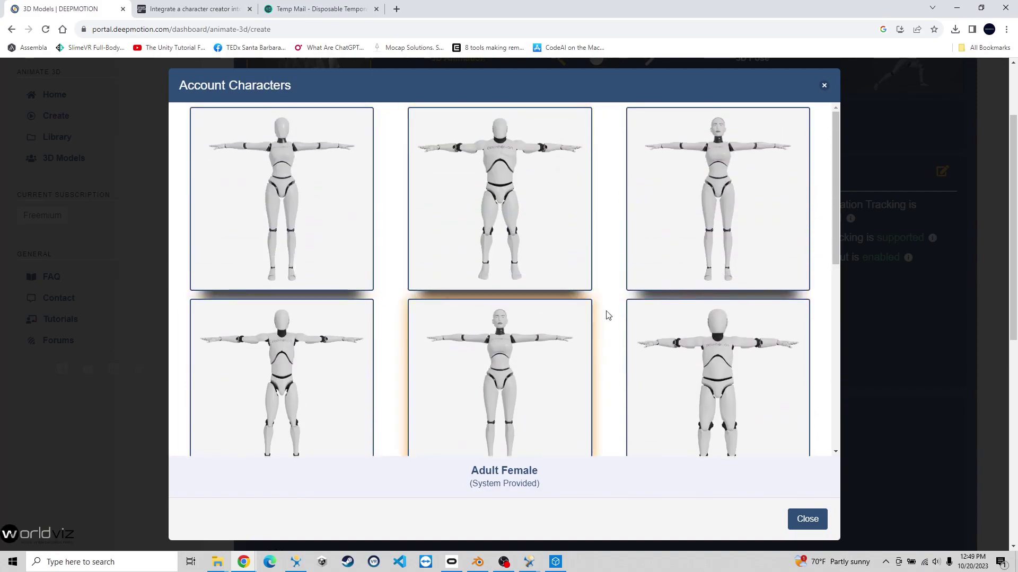
scroll(461, 287, down, 7)
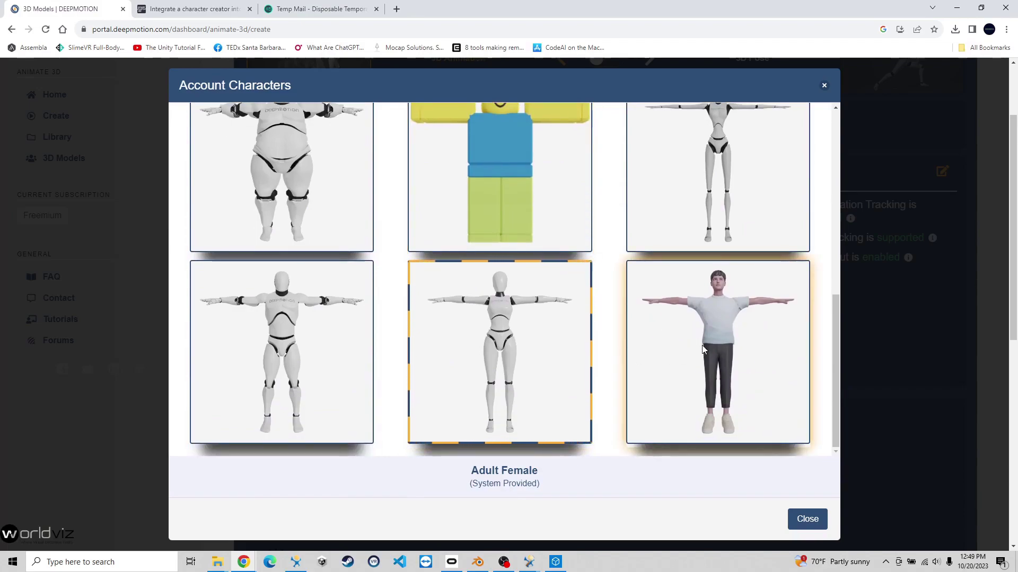
scroll(704, 348, down, 1)
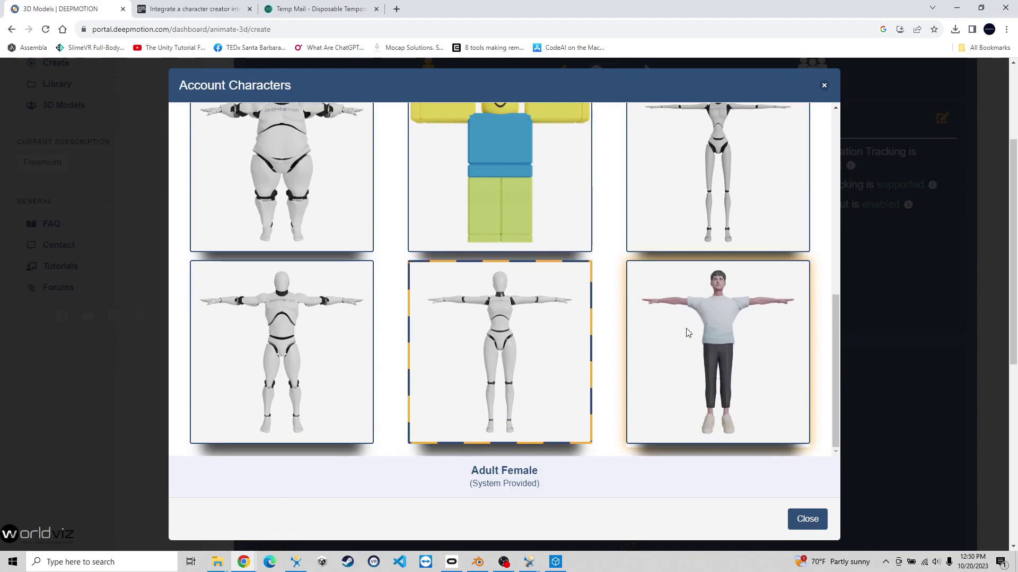
scroll(689, 350, down, 2)
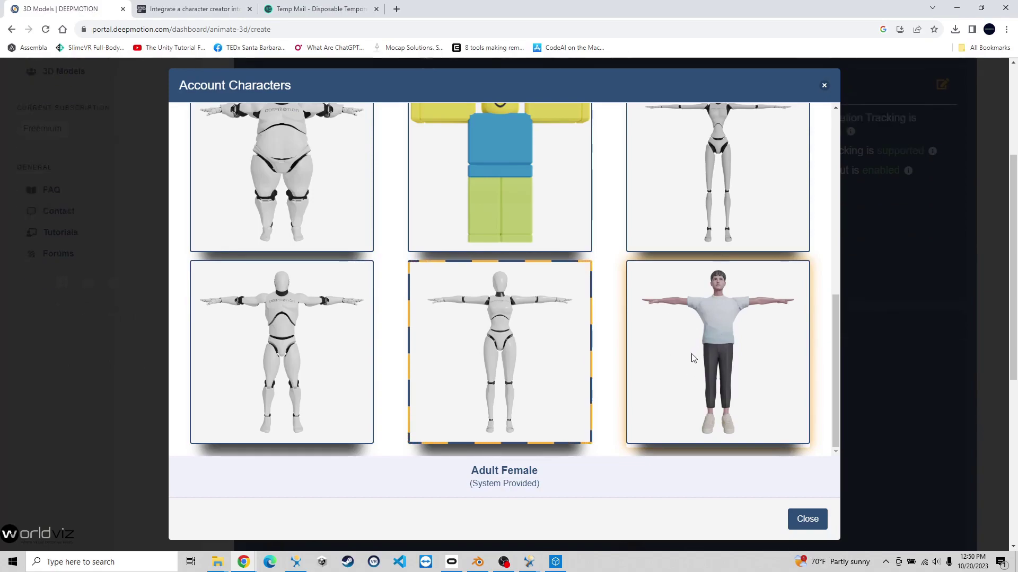
click(689, 347)
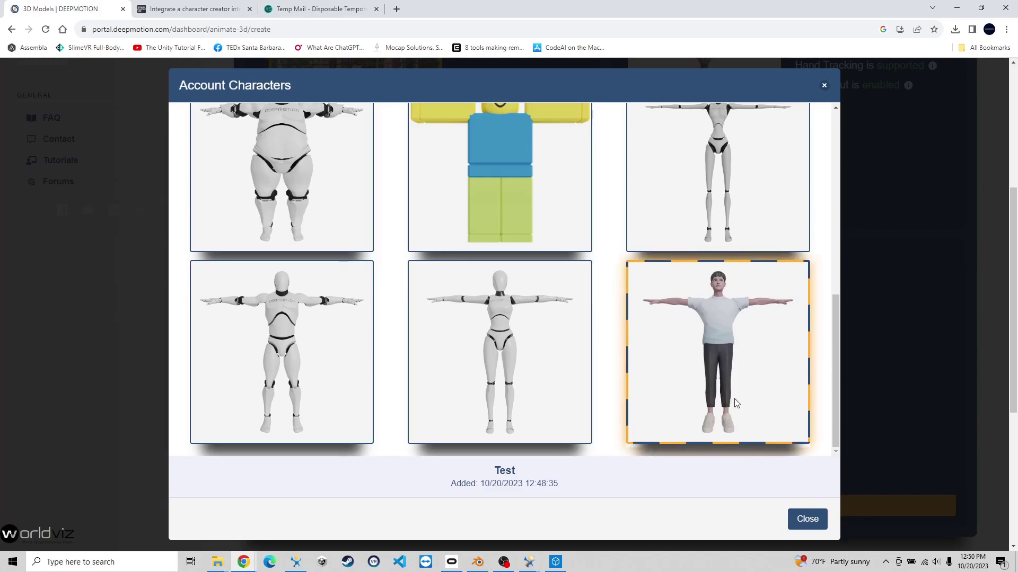
click(807, 518)
scroll(765, 297, up, 2)
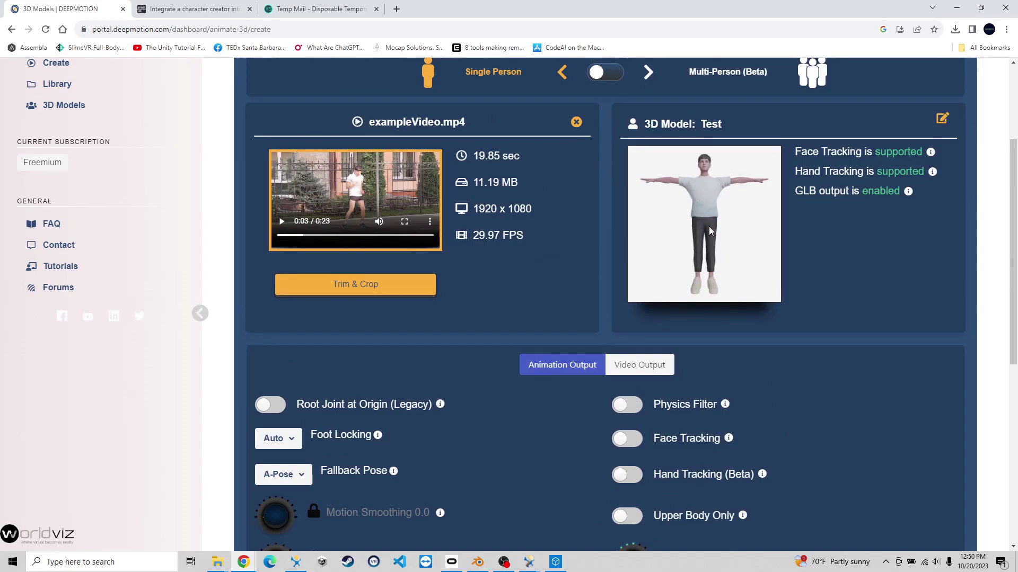
- Enable Physics Filter, Face Tracking and Hand Tracking (Beta) under Animation Output
scroll(708, 234, down, 1)
scroll(663, 329, down, 1)
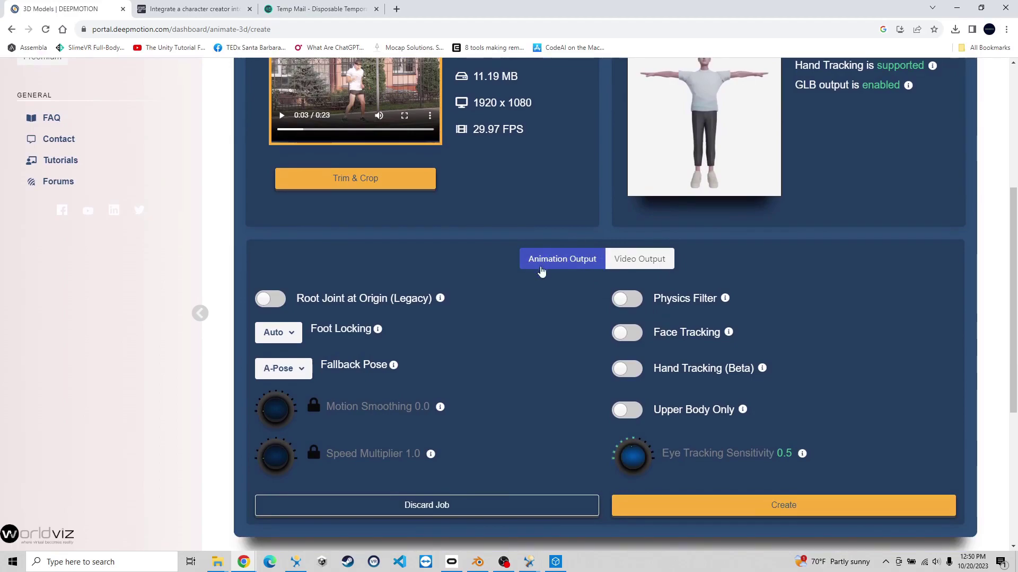
click(626, 302)
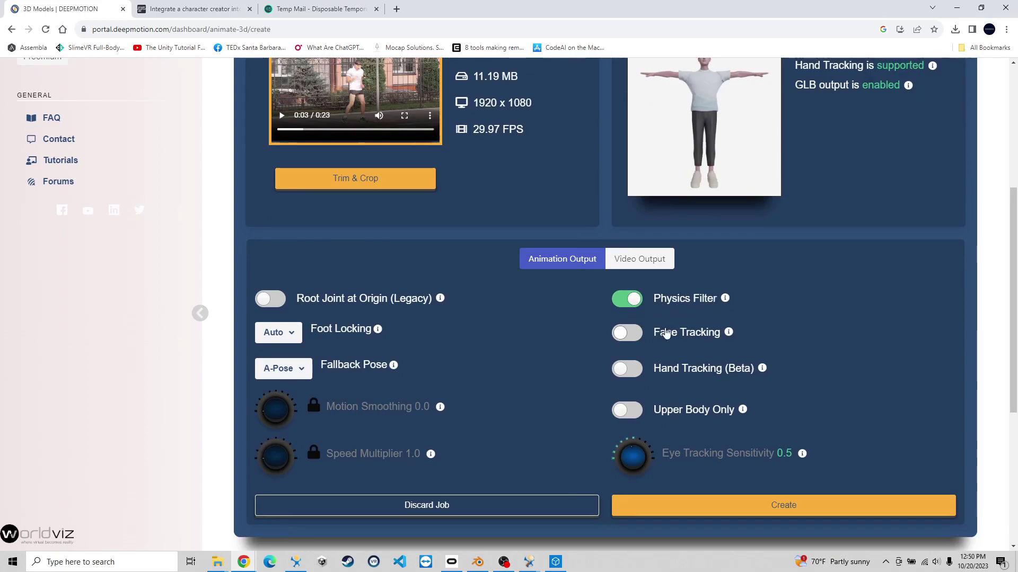
click(626, 336)
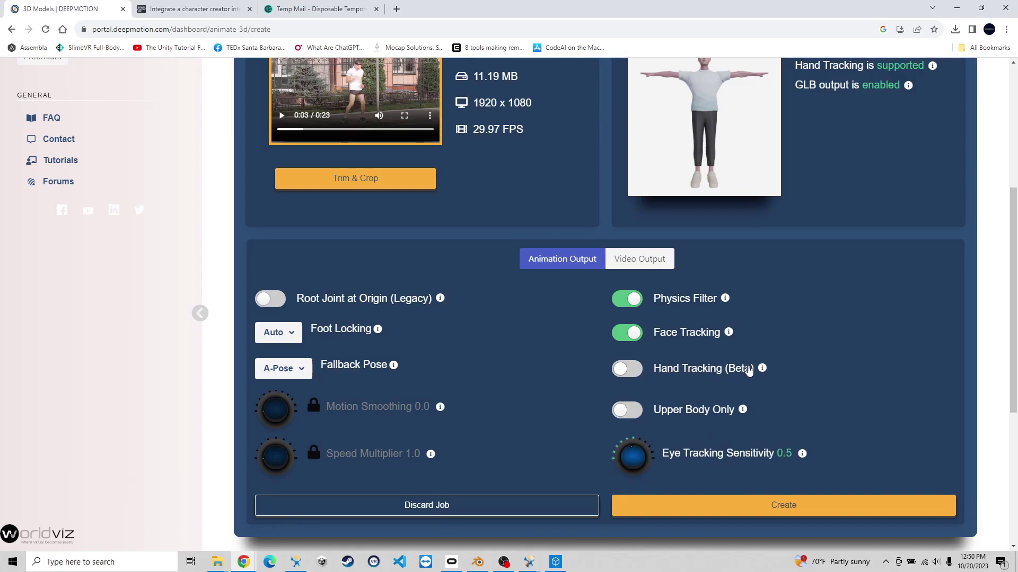
mouse_move(761, 369)
click(631, 373)
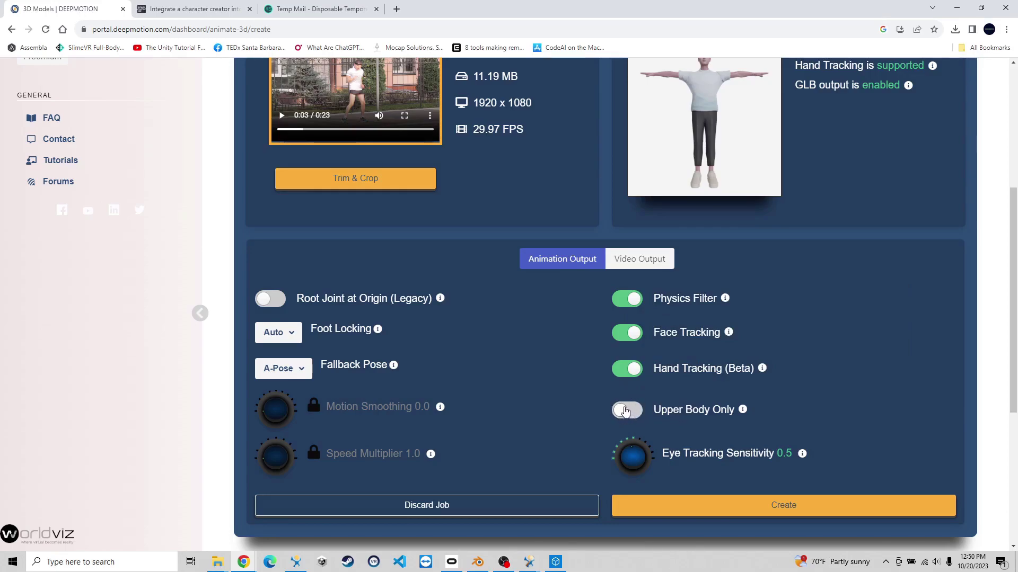
scroll(697, 221, up, 1)
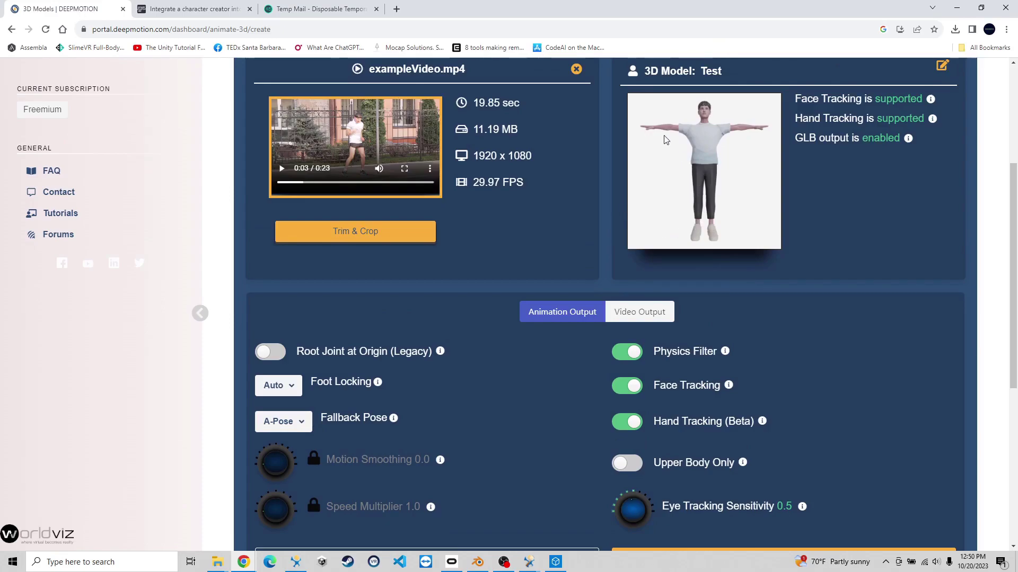
scroll(647, 286, down, 1)
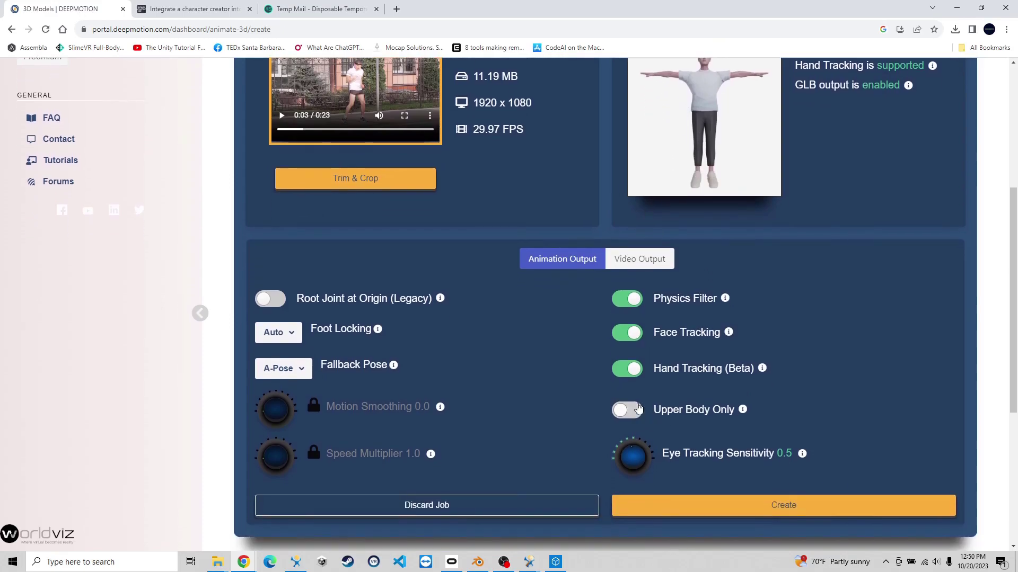
scroll(572, 168, up, 5)
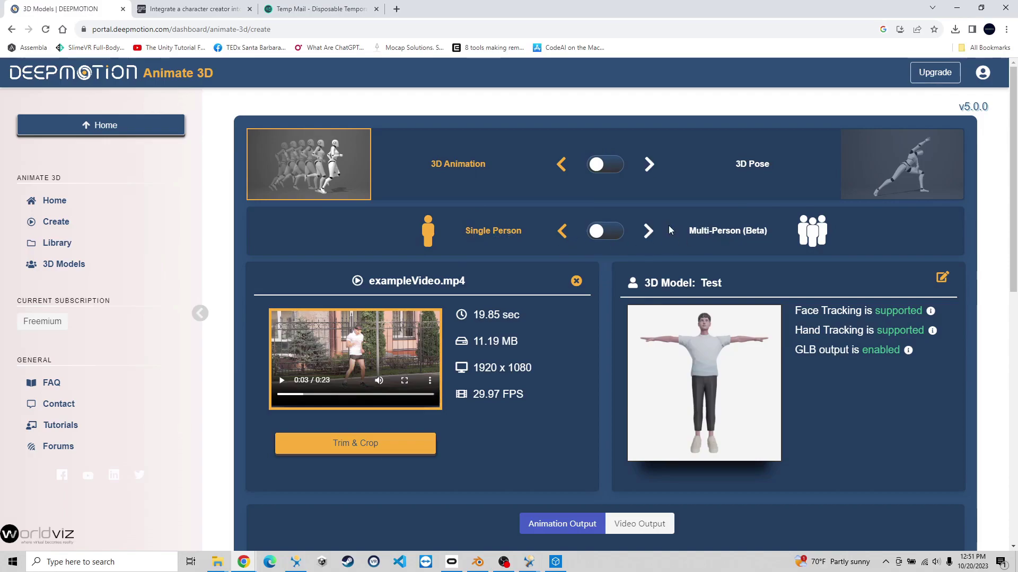
scroll(352, 318, down, 7)
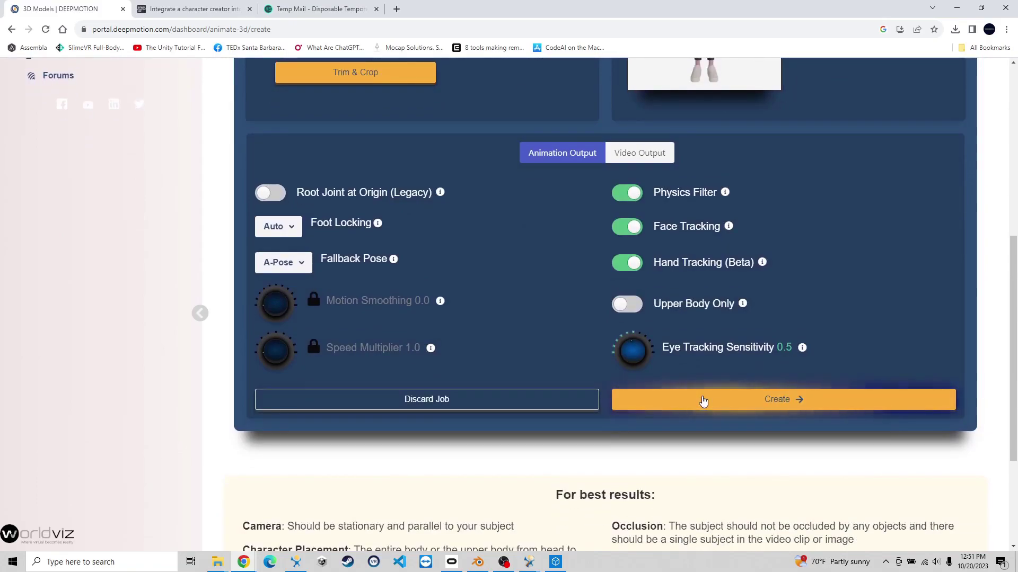
- Review the new animation's 40-credit cost and output formats, then start the job
click(702, 398)
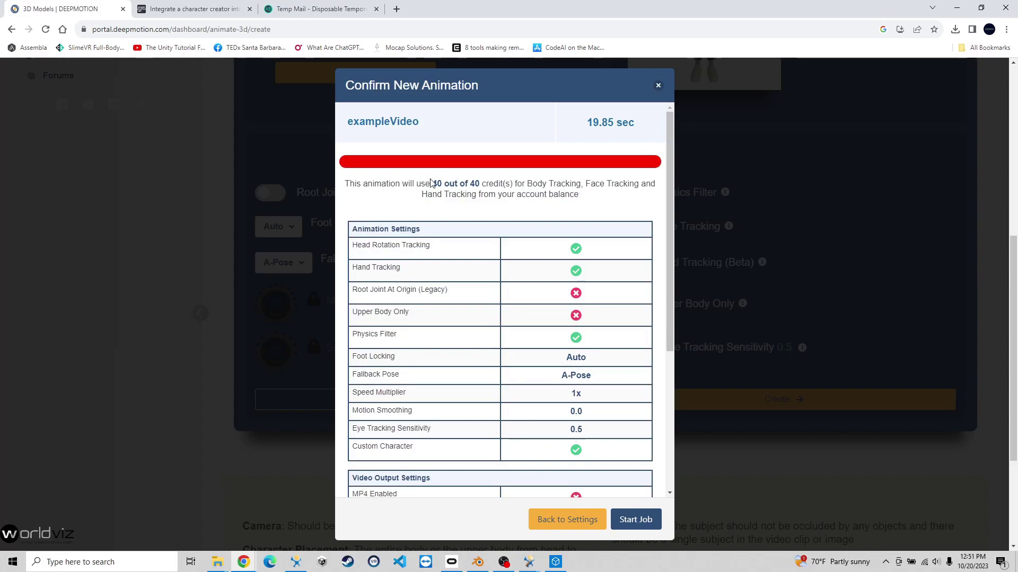
drag(433, 181, 476, 183)
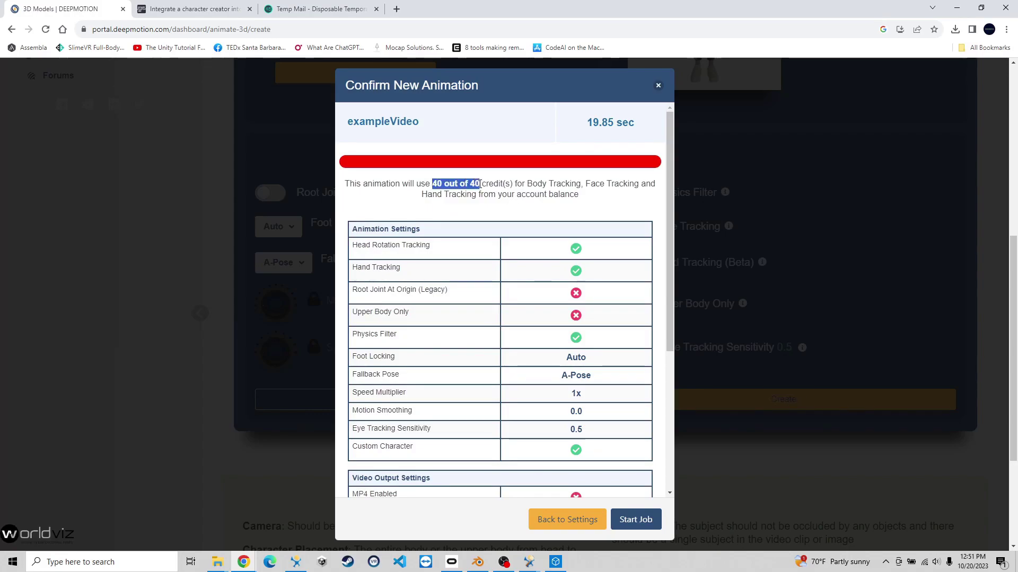
click(443, 184)
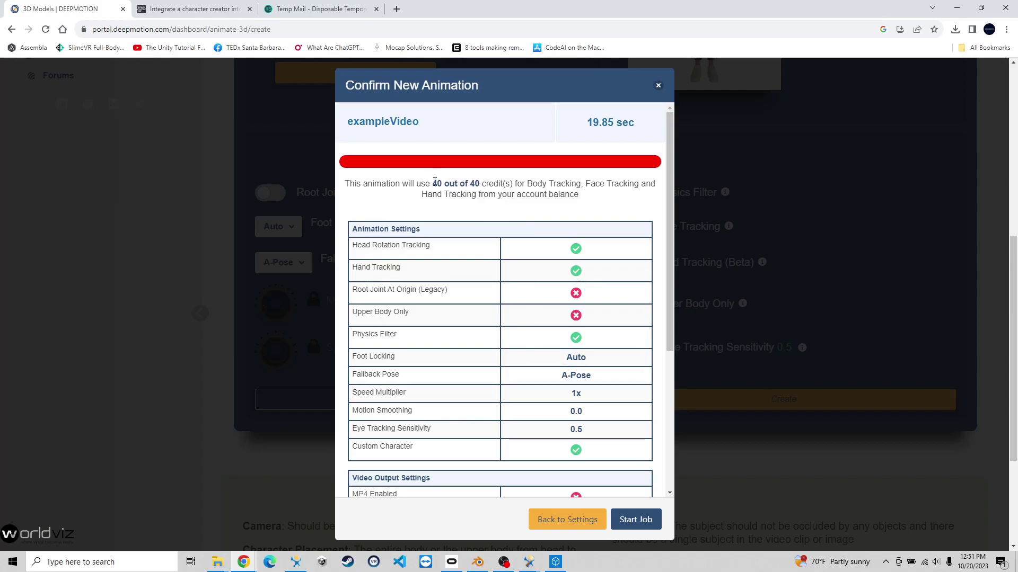
scroll(502, 279, down, 5)
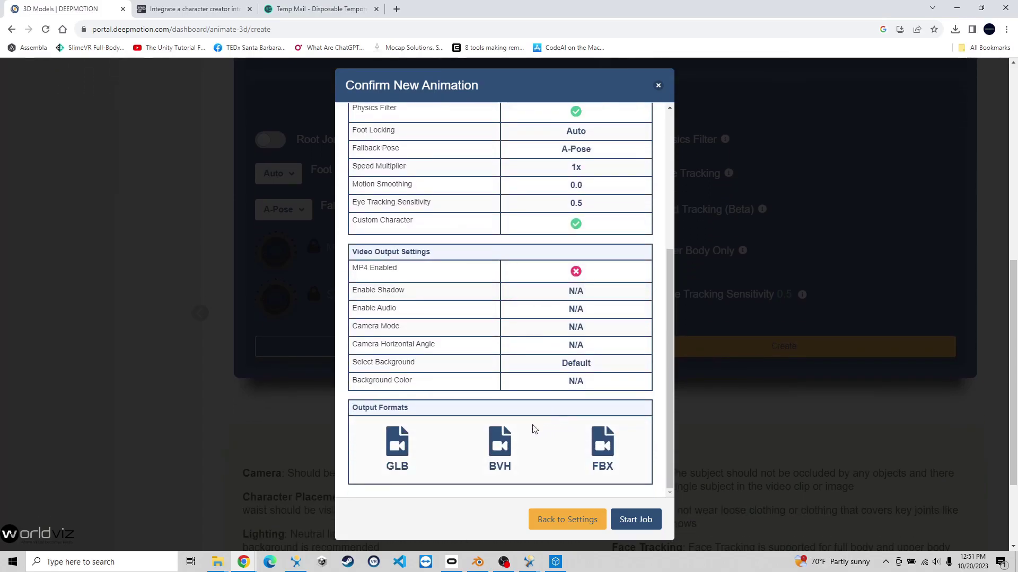
drag(353, 406, 414, 411)
click(369, 395)
click(636, 520)
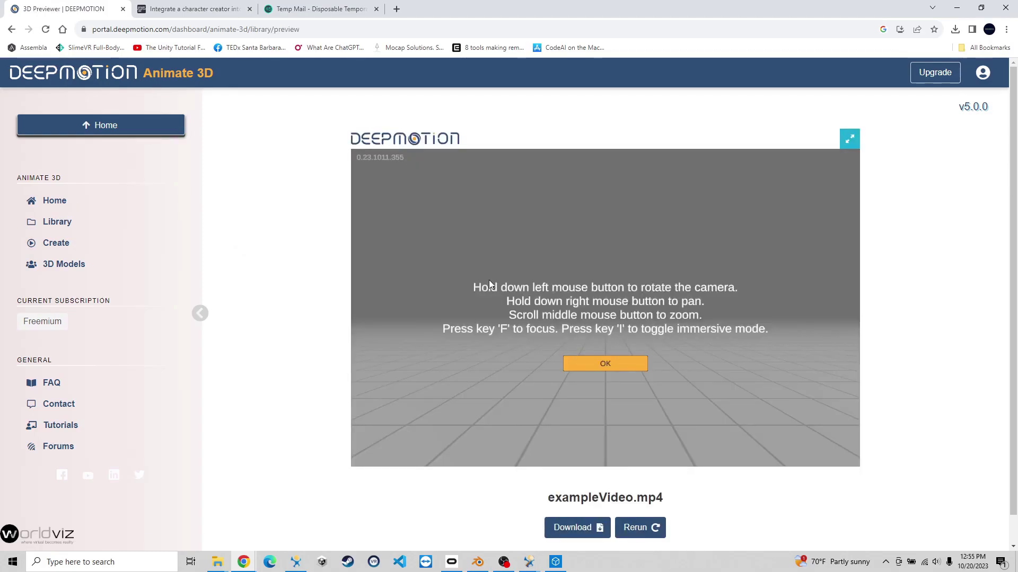
- Dismiss the previewer hint, watch the walking animation, and open its Download options
click(615, 366)
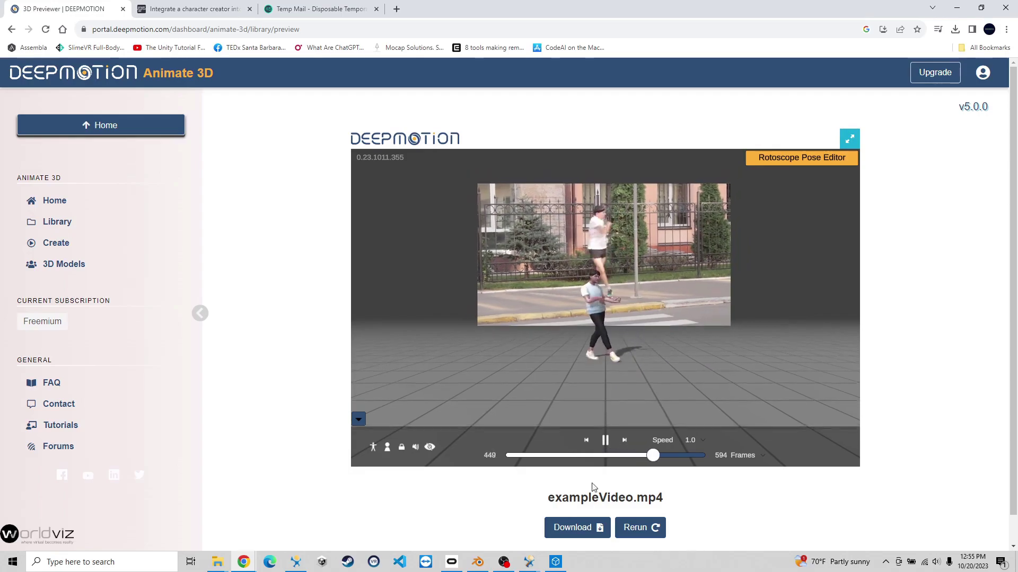
click(581, 530)
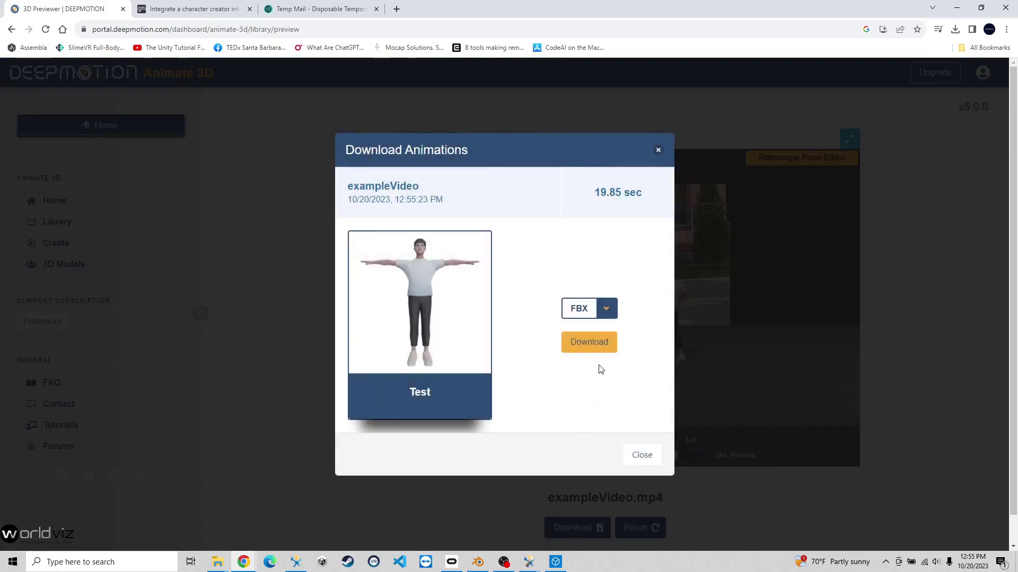
- Download the animation in GLB format and reveal exampleVideo_default (1).glb in the Downloads folder
click(606, 307)
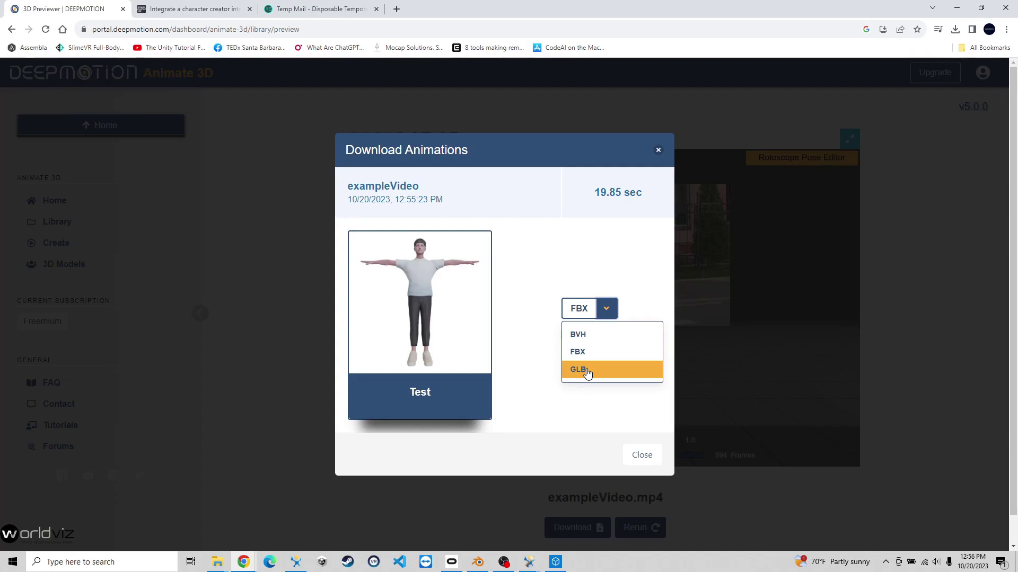
click(586, 371)
click(591, 344)
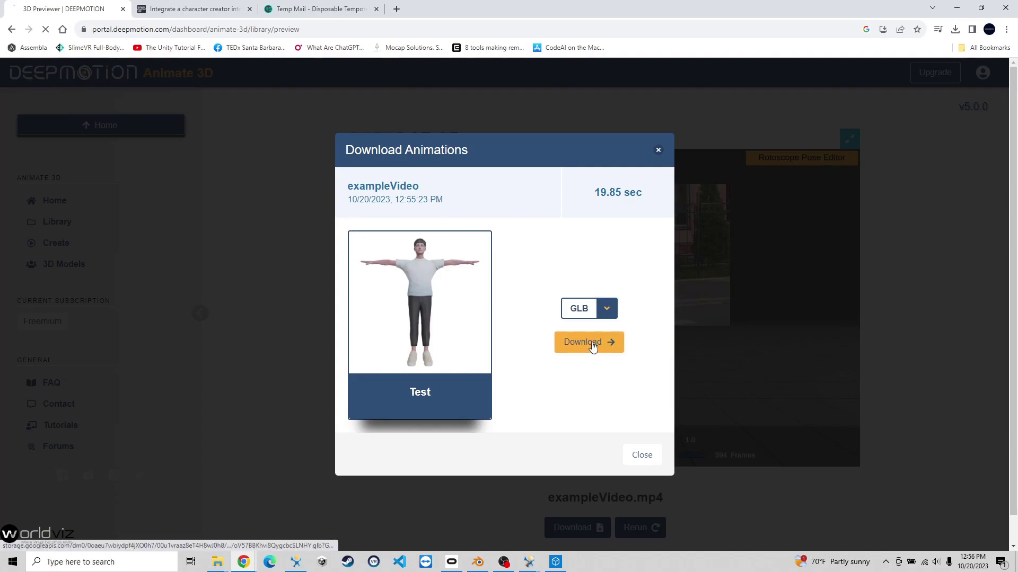
click(955, 28)
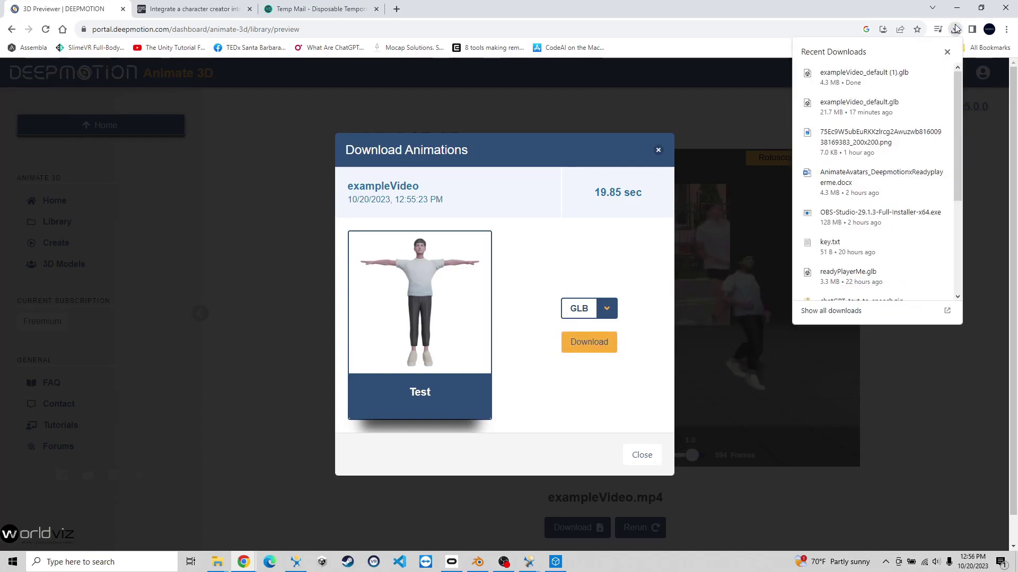
click(922, 74)
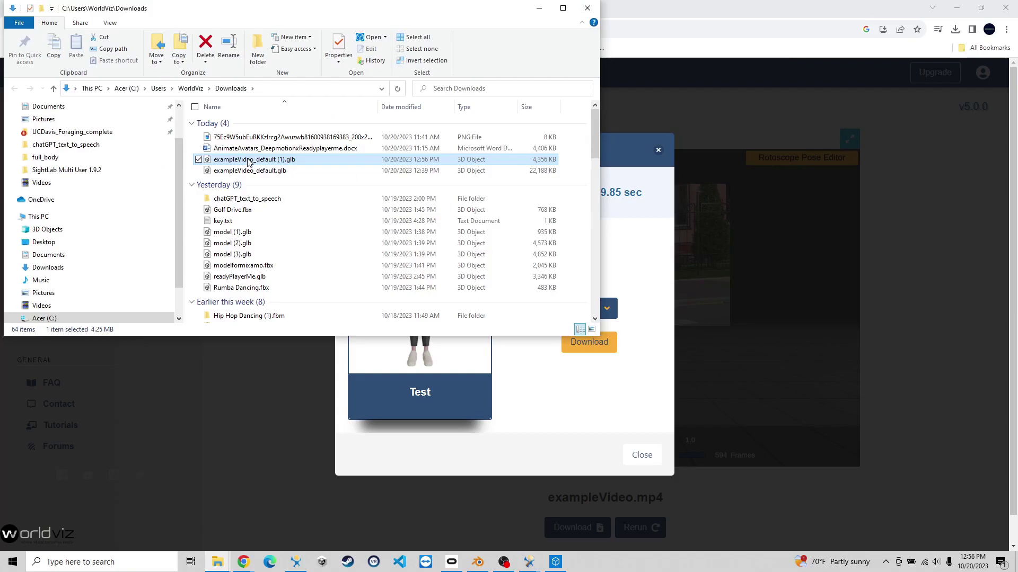
- Open exampleVideo_default (1).glb with Vizard 7 Inspector (64-bit) to load the T-posed avatar
right_click(249, 162)
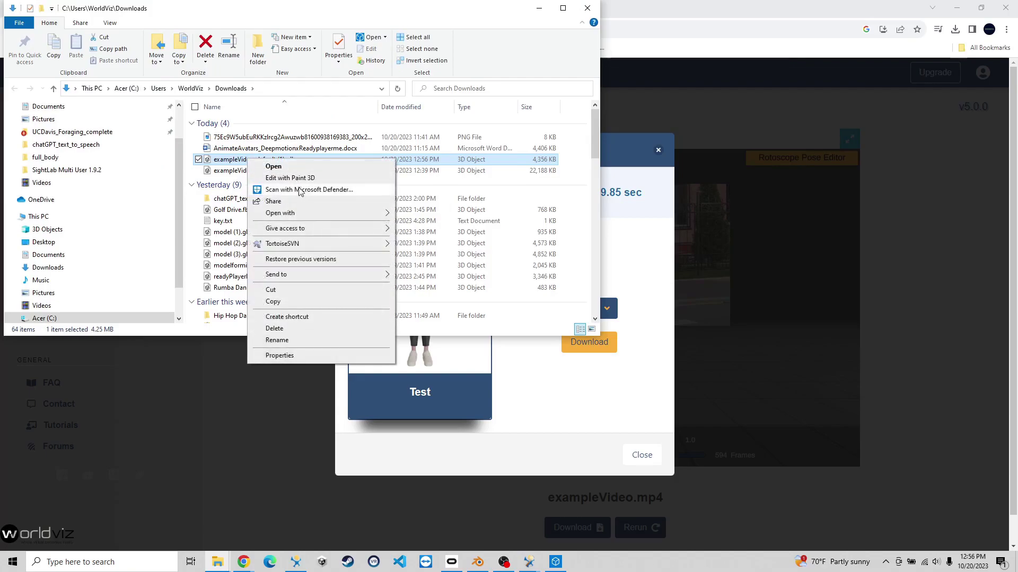
mouse_move(312, 216)
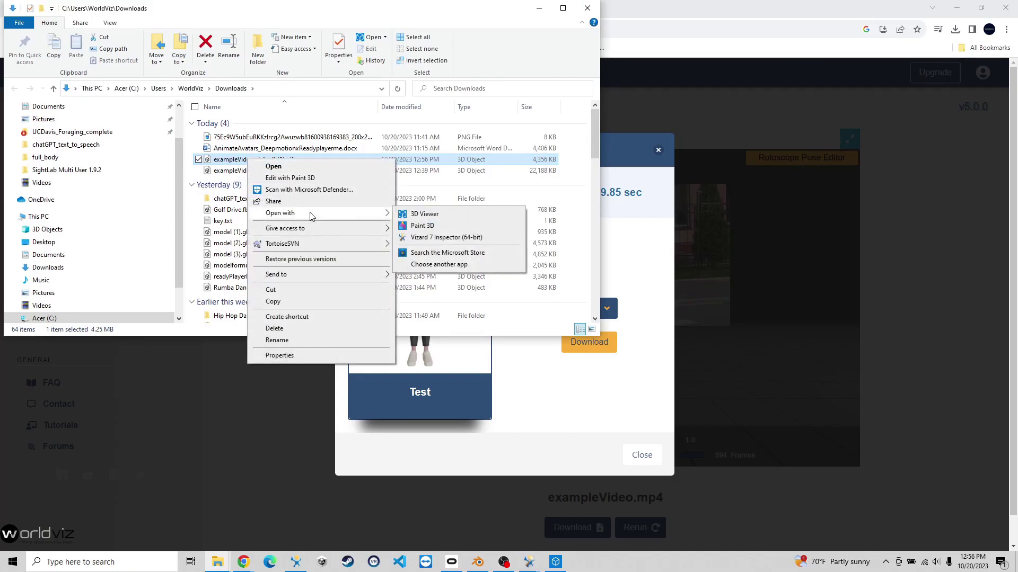
click(437, 239)
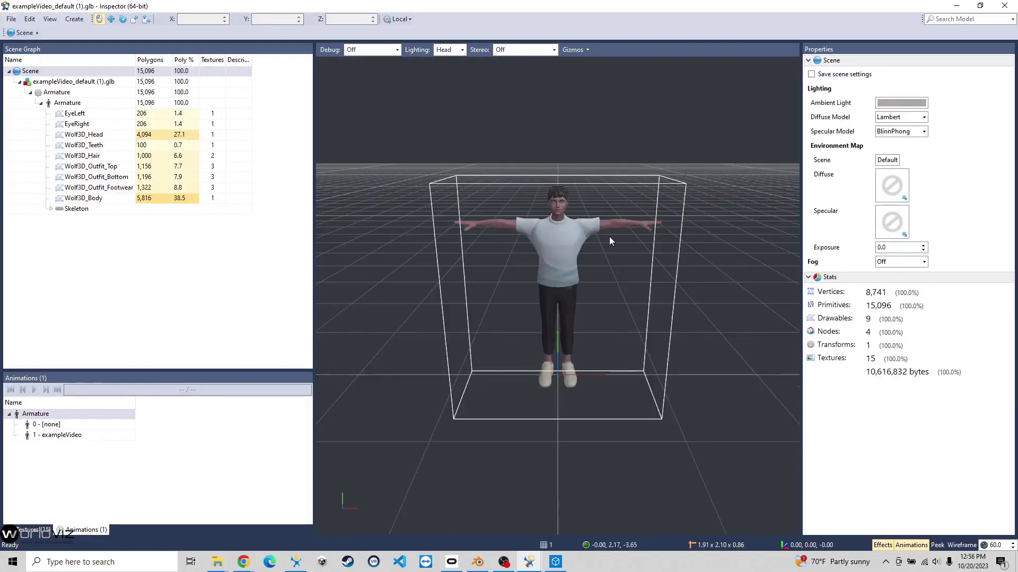
- Play the '1 - exampleVideo' animation from the Animations panel so the avatar walks
mouse_move(585, 219)
mouse_down()
mouse_move(564, 220)
mouse_move(580, 208)
mouse_up()
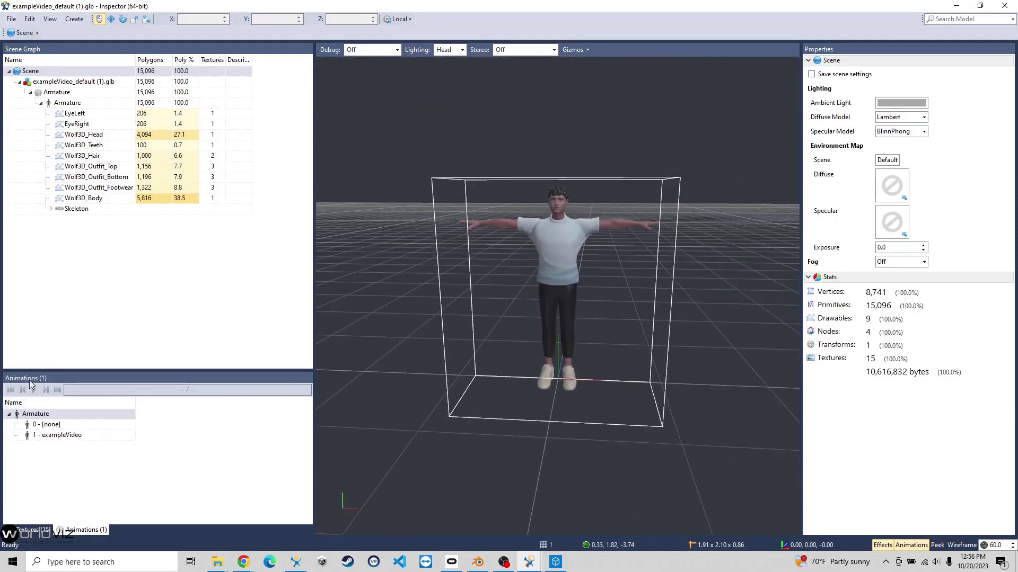
click(56, 436)
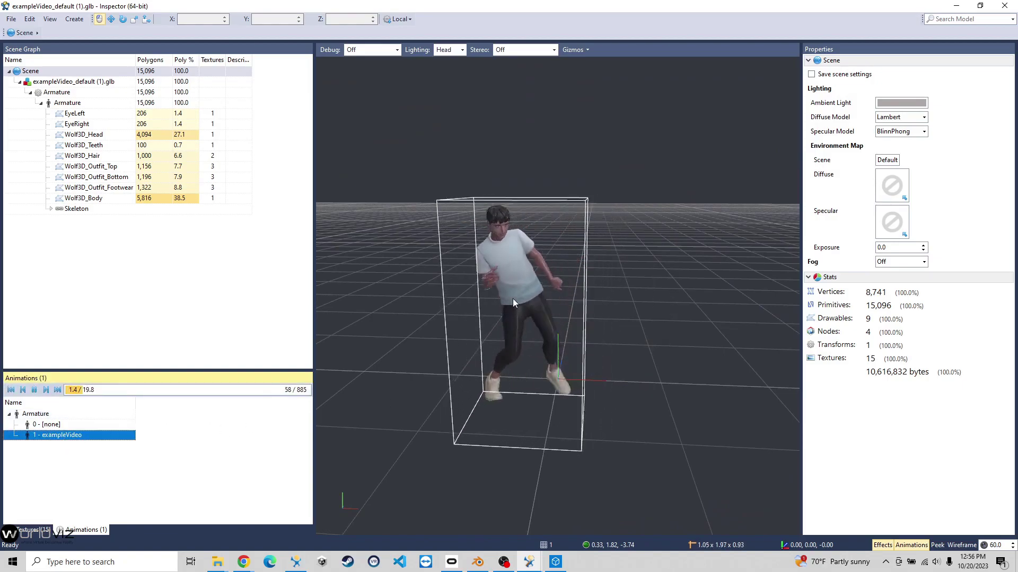